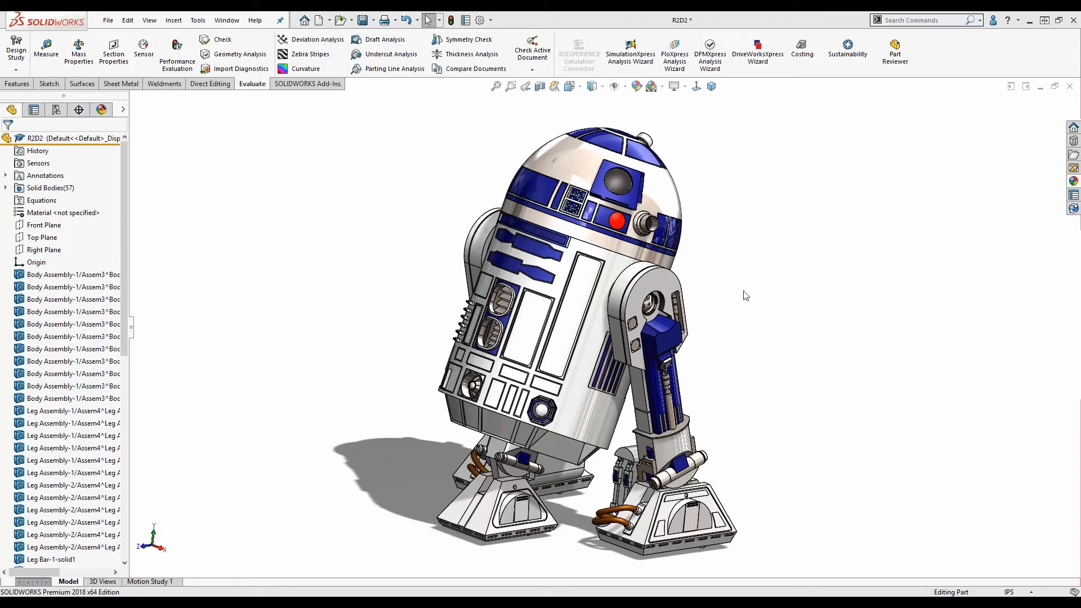
Open the display pane and scroll through the part's body list to review the bodies' appearances.
{"action": "left_click", "coordinate": [124, 109]}
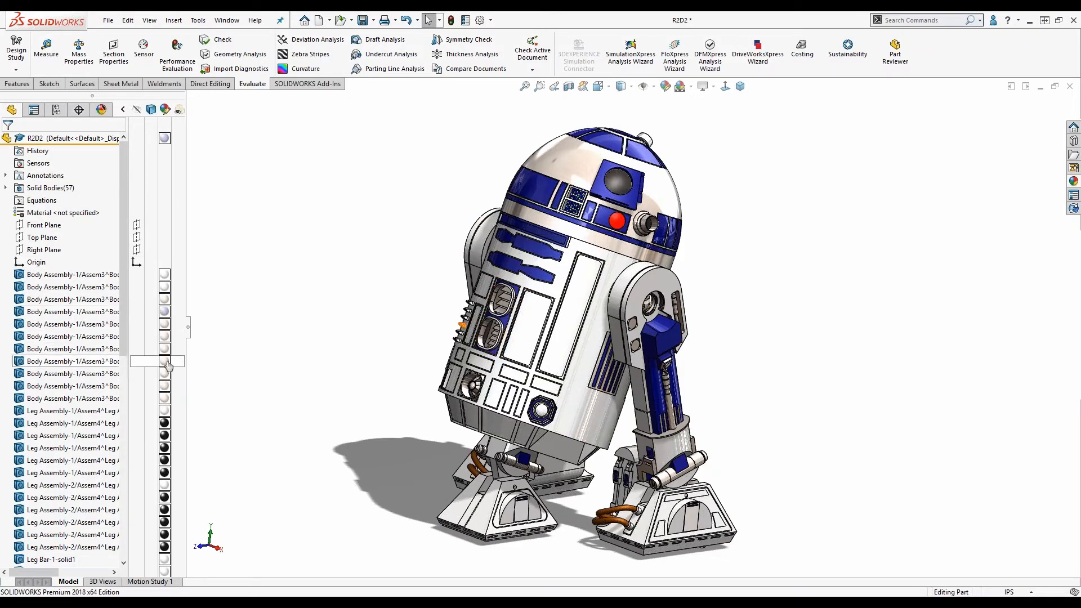
{"action": "scroll", "coordinate": [166, 417], "scroll_direction": "down", "scroll_amount": 2}
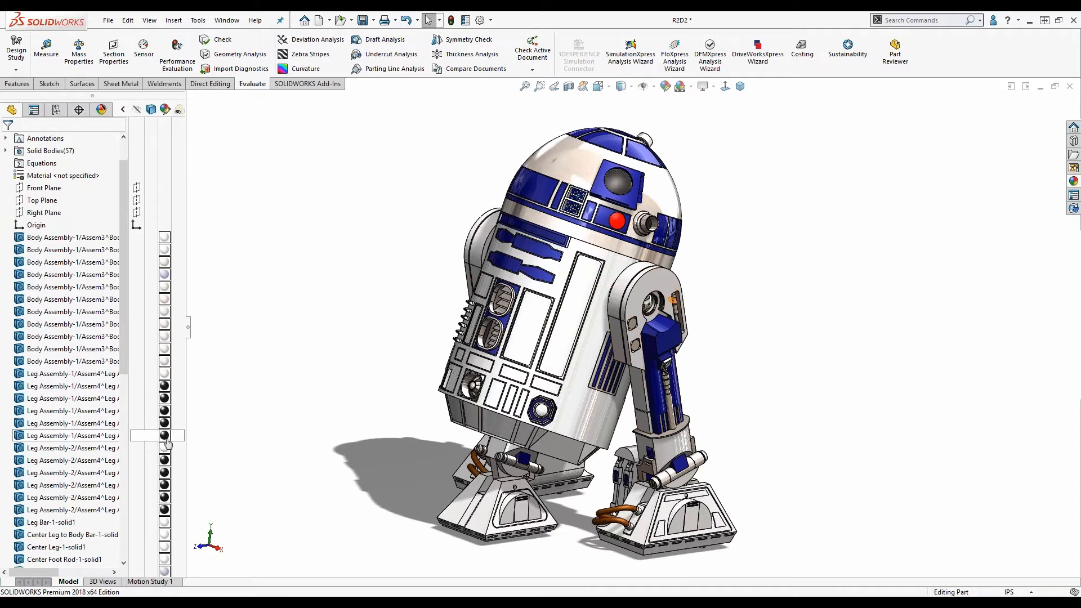
{"action": "scroll", "coordinate": [167, 443], "scroll_direction": "down", "scroll_amount": 2}
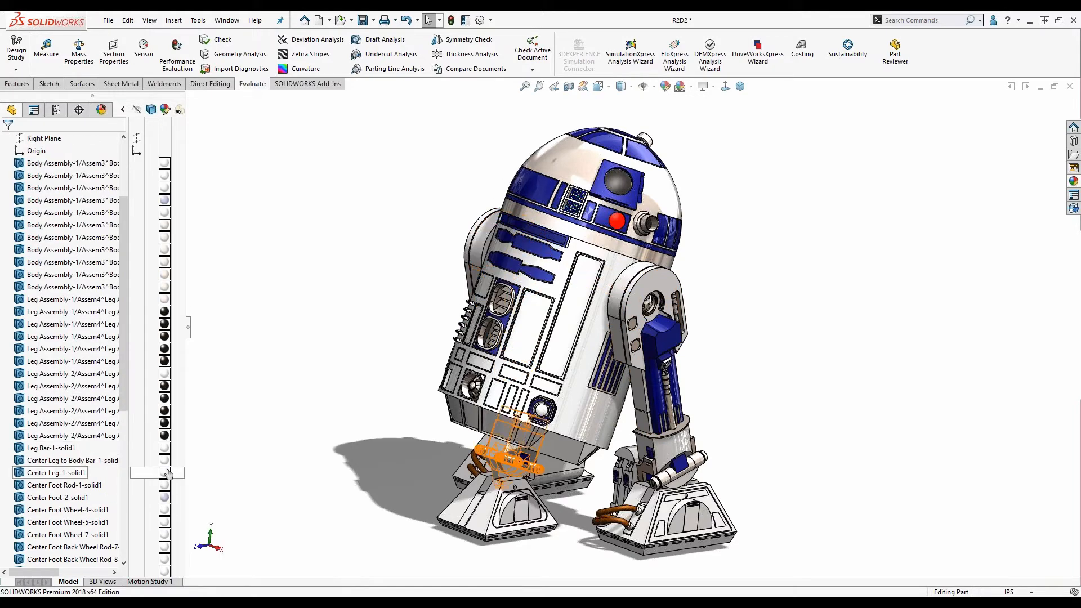
{"action": "scroll", "coordinate": [168, 498], "scroll_direction": "down", "scroll_amount": 7}
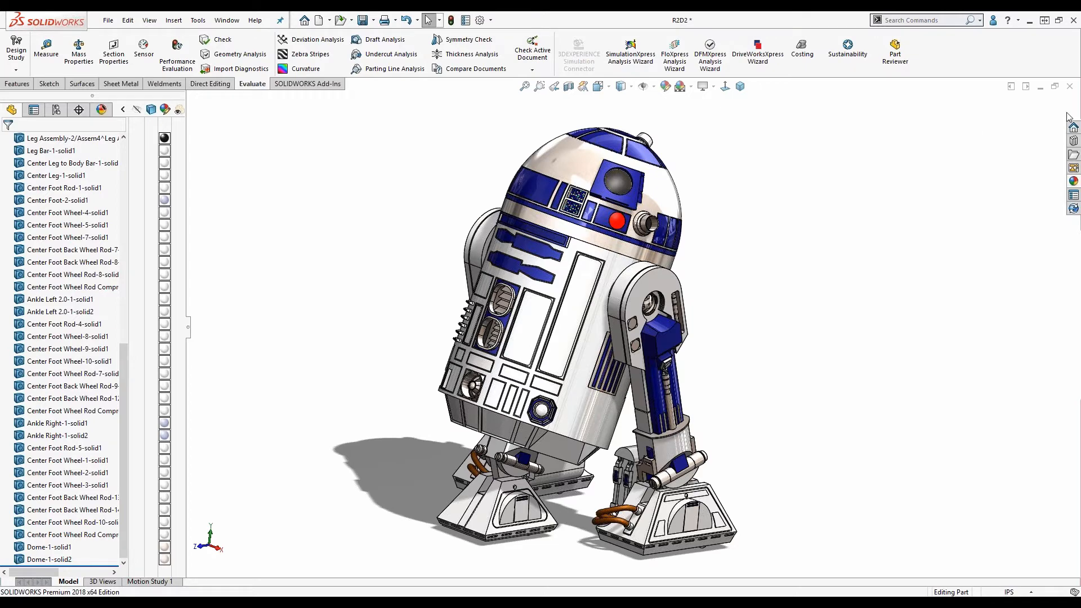
Close the R2D2 part without saving changes.
{"action": "left_click", "coordinate": [1069, 87]}
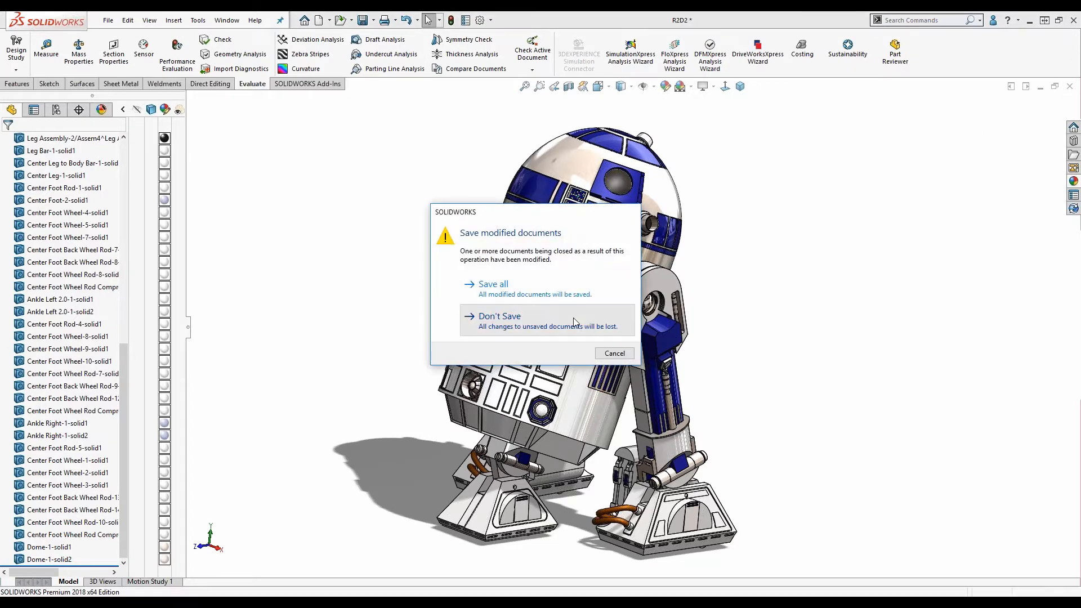
{"action": "left_click", "coordinate": [575, 320]}
Switch to SOLIDWORKS Visualize Standard.
{"action": "key", "text": "alt+Tab"}
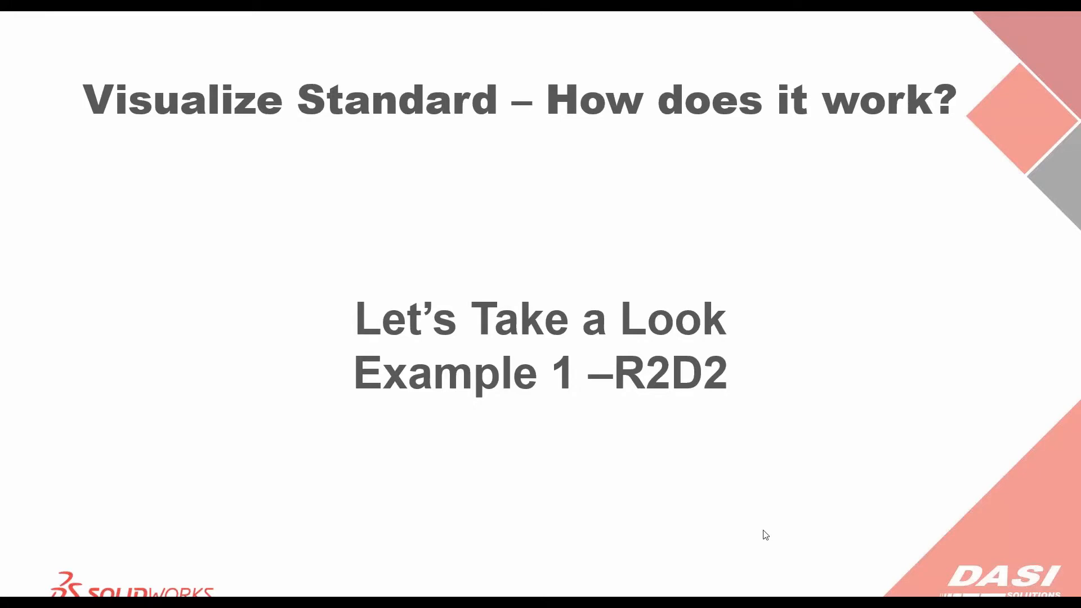
{"action": "key", "text": "alt+Tab"}
{"action": "key", "text": "alt+Tab"}
{"action": "key", "text": "alt+Tab"}
{"action": "key", "text": "alt+Tab"}
{"action": "key", "text": "alt+Tab"}
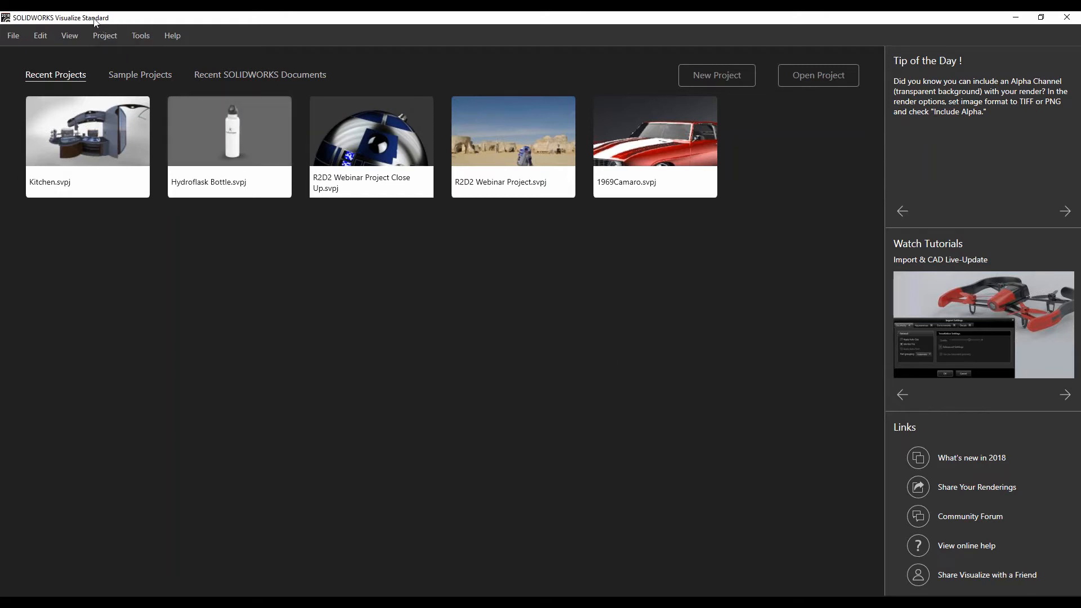
{"action": "key", "text": "ctrl"}
{"action": "key", "text": "ctrl"}
{"action": "key", "text": "ctrl"}
{"action": "key", "text": "ctrl"}
Browse the Sample Projects and Recent SOLIDWORKS Documents lists on the start page, returning to Recent Projects.
{"action": "left_click", "coordinate": [123, 77]}
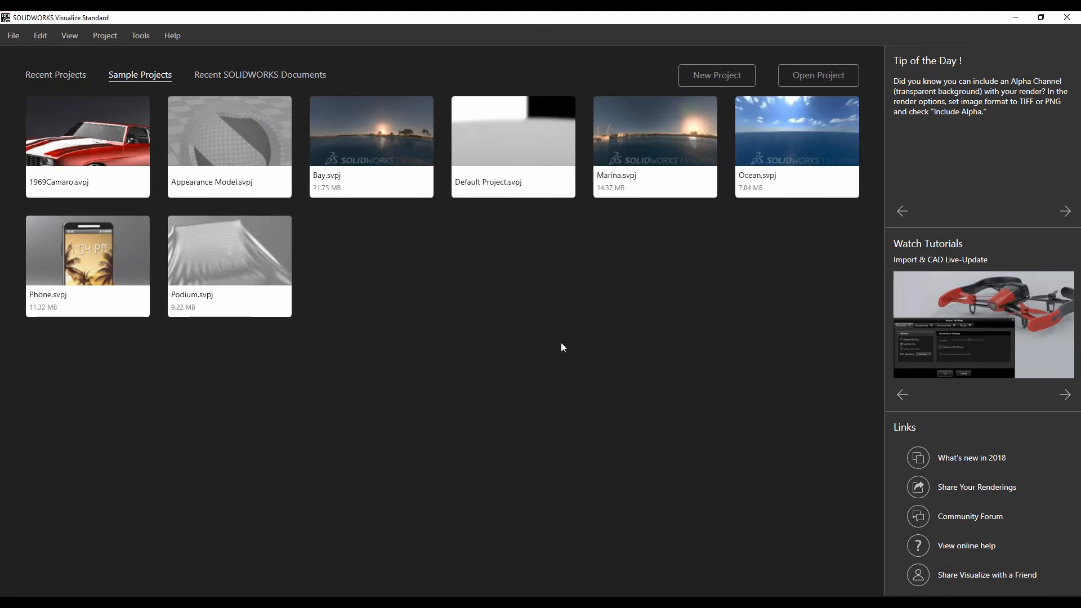
{"action": "left_click", "coordinate": [219, 77]}
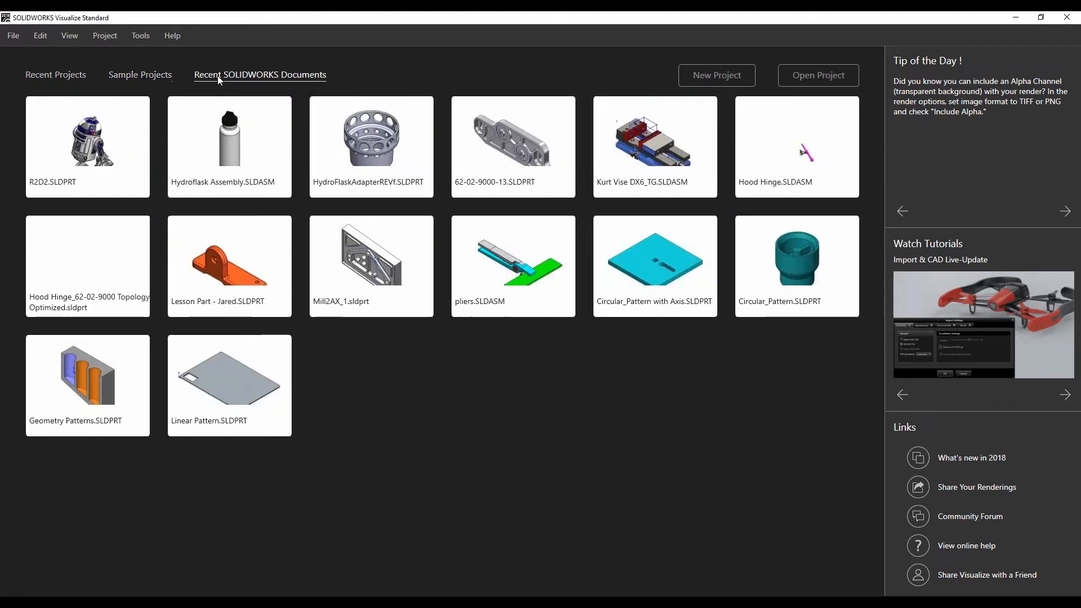
{"action": "left_click", "coordinate": [82, 76]}
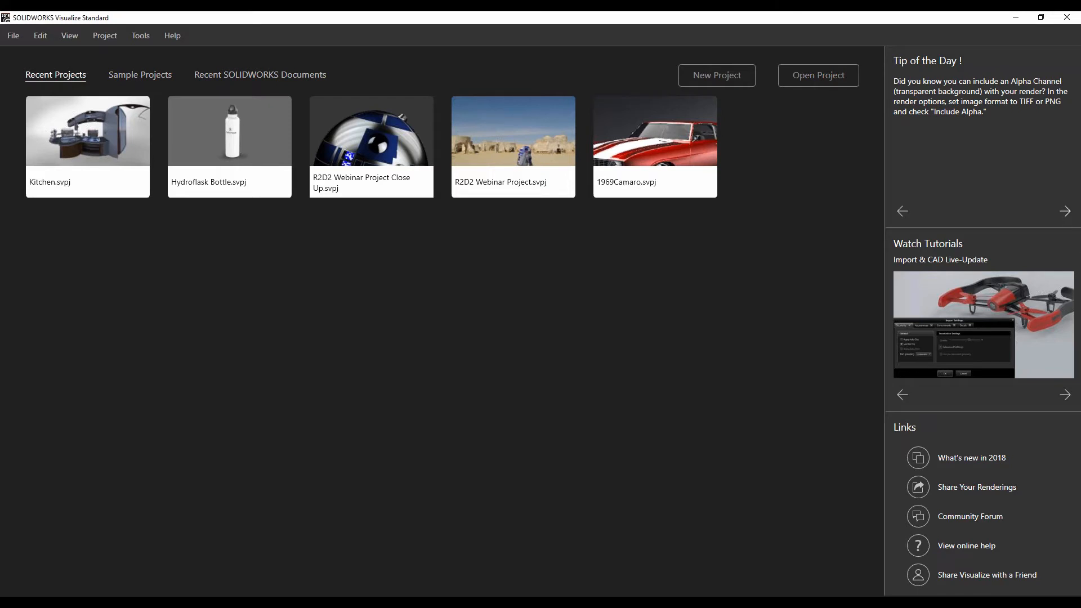
Leaf through the tips of the day and start a new project.
{"action": "left_click", "coordinate": [1065, 212]}
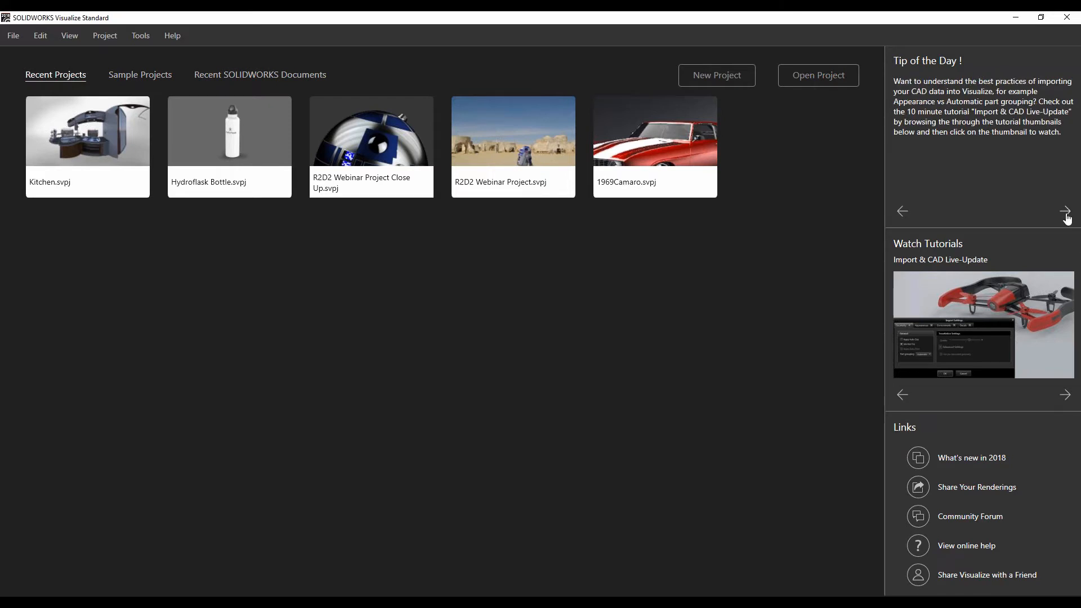
{"action": "left_click", "coordinate": [1065, 211]}
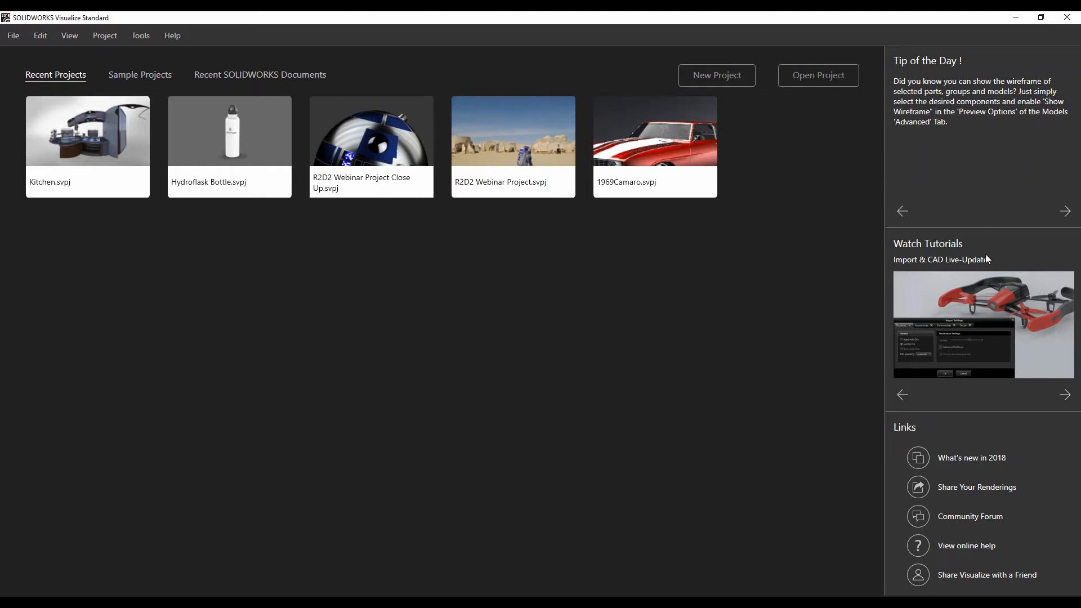
{"action": "mouse_move", "coordinate": [985, 292]}
{"action": "left_click", "coordinate": [736, 83]}
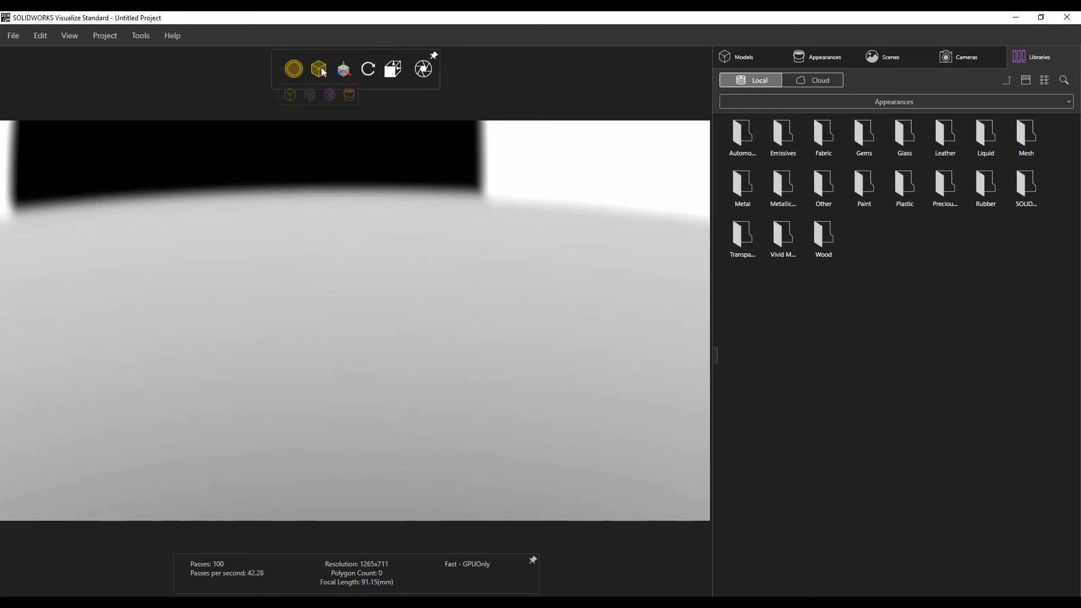
Review the Models, Appearances, Scenes, Cameras and Libraries palettes of the empty project.
{"action": "mouse_move", "coordinate": [301, 67]}
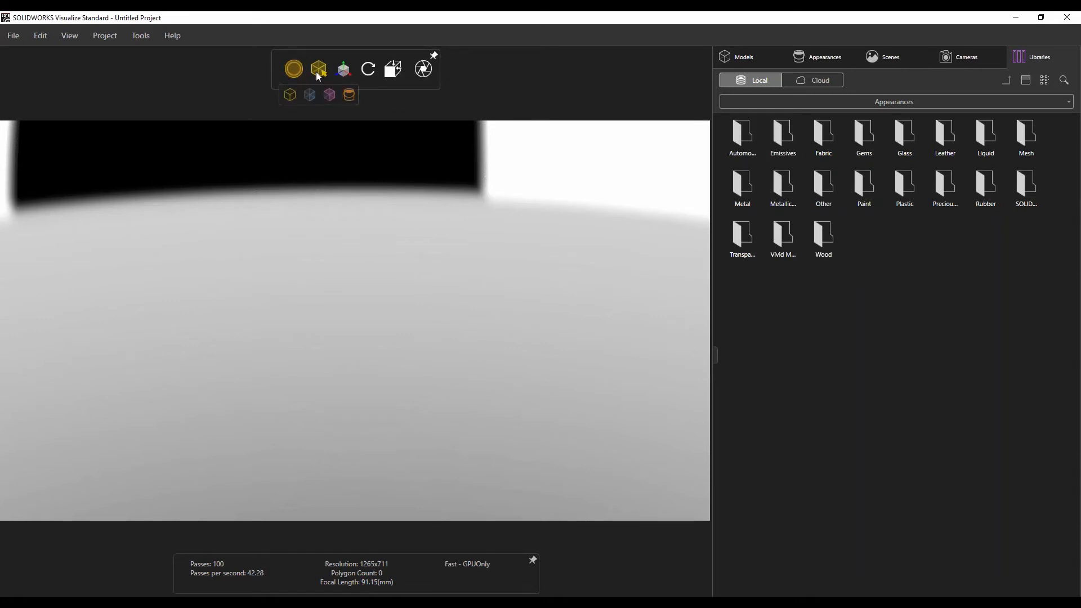
{"action": "mouse_move", "coordinate": [345, 72]}
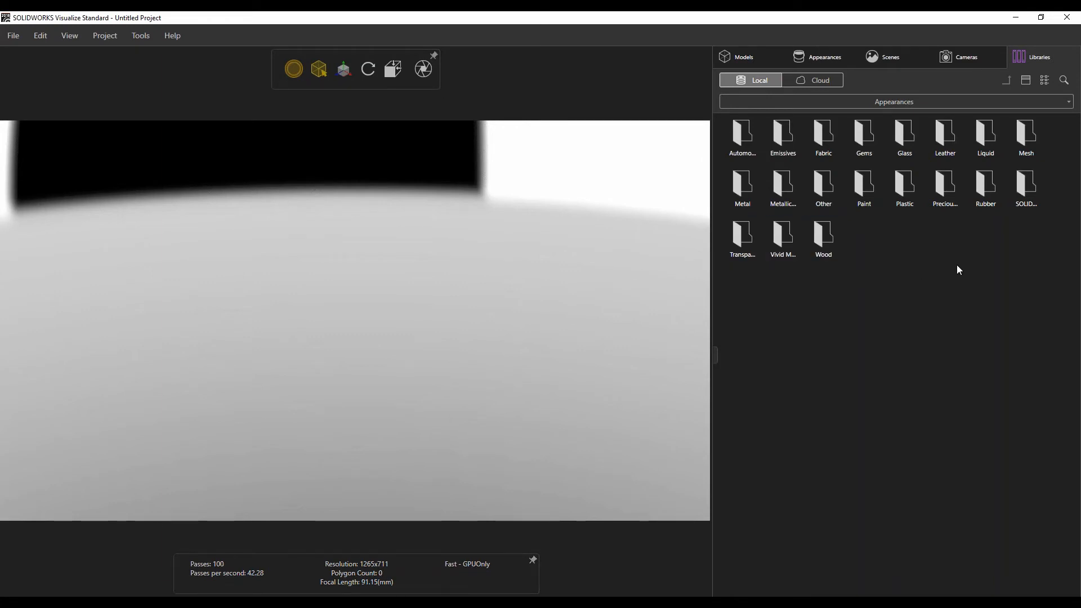
{"action": "left_click", "coordinate": [738, 59]}
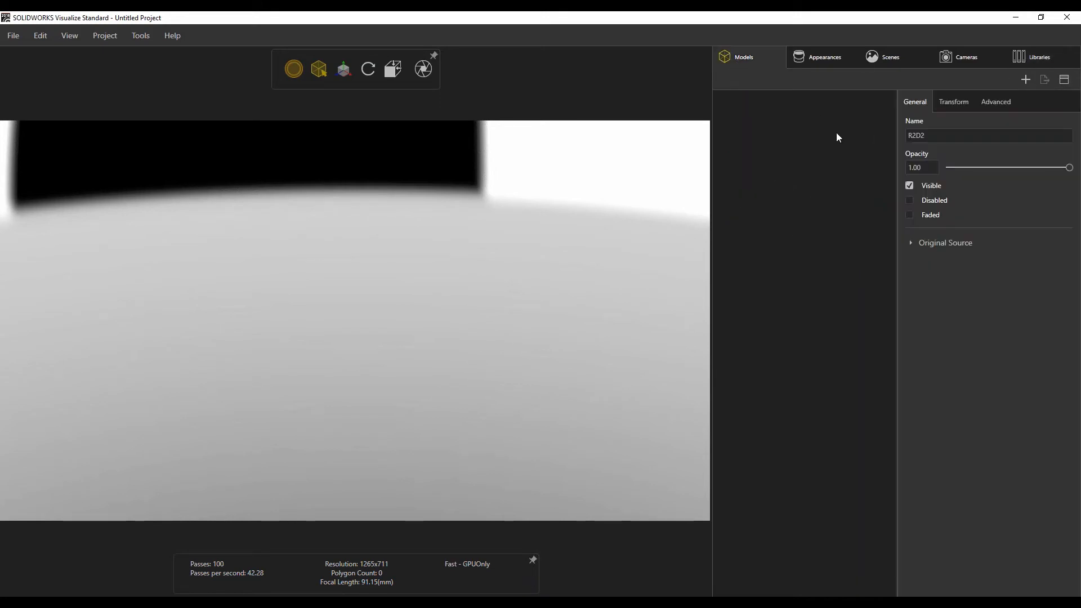
{"action": "left_click", "coordinate": [813, 55]}
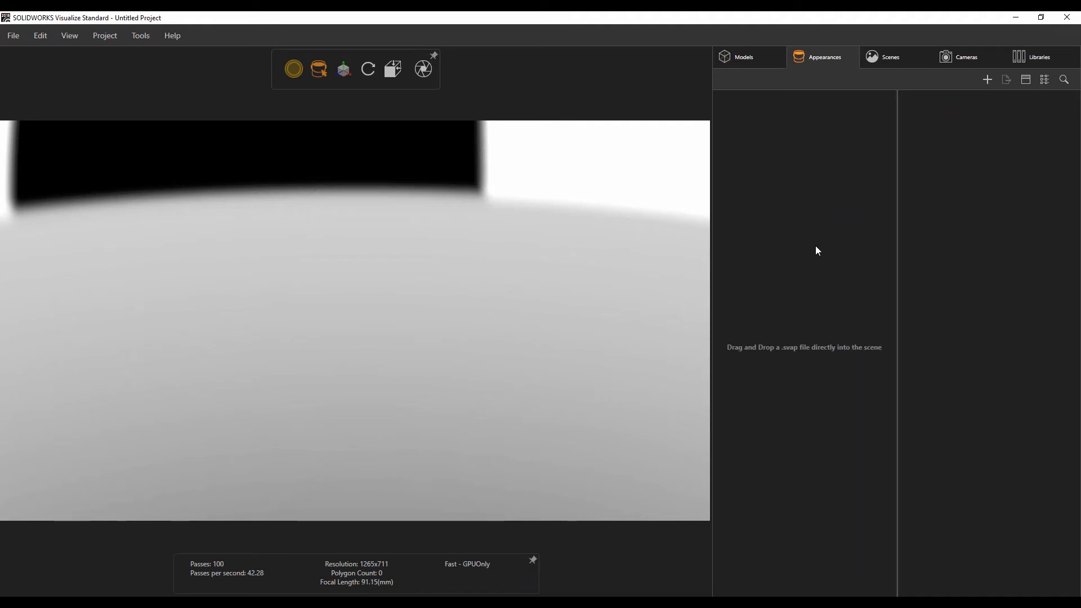
{"action": "left_click", "coordinate": [887, 61]}
{"action": "left_click", "coordinate": [971, 60]}
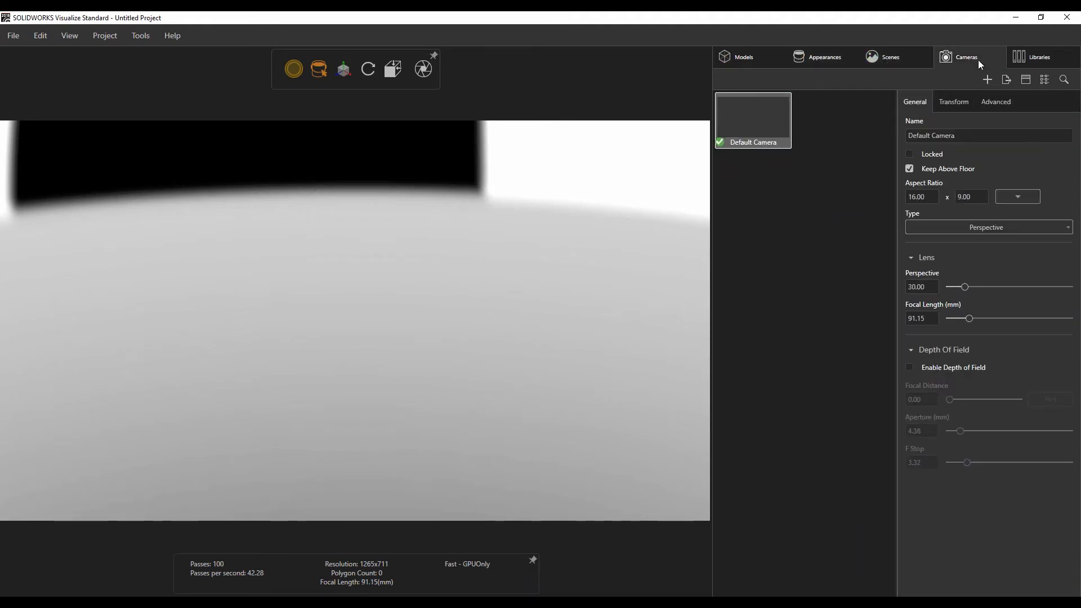
{"action": "left_click", "coordinate": [1026, 58]}
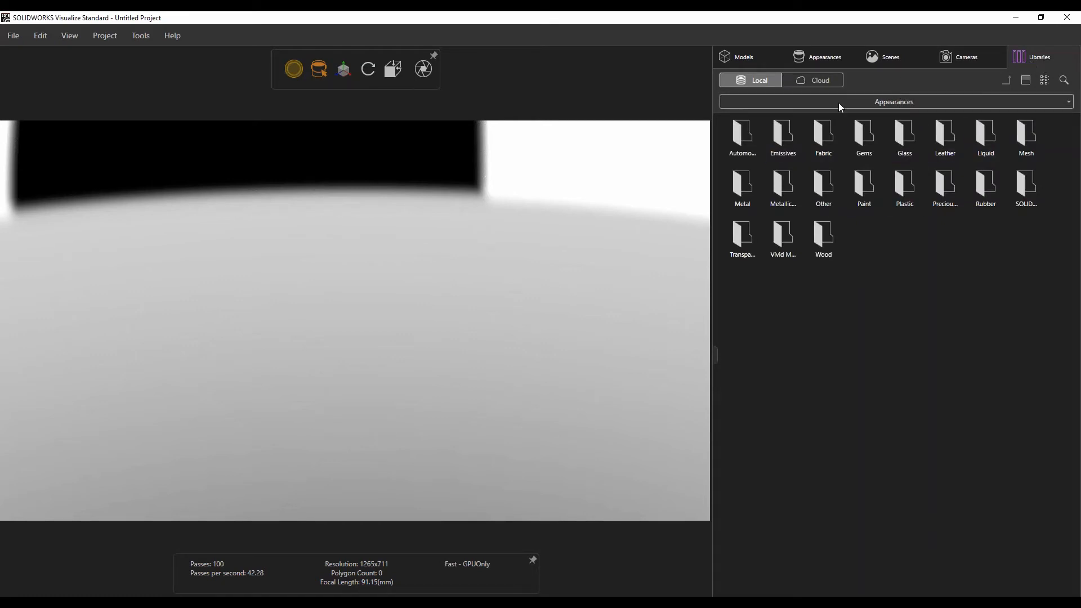
Browse the library categories and switch the library to the Cloud source.
{"action": "left_click", "coordinate": [886, 103]}
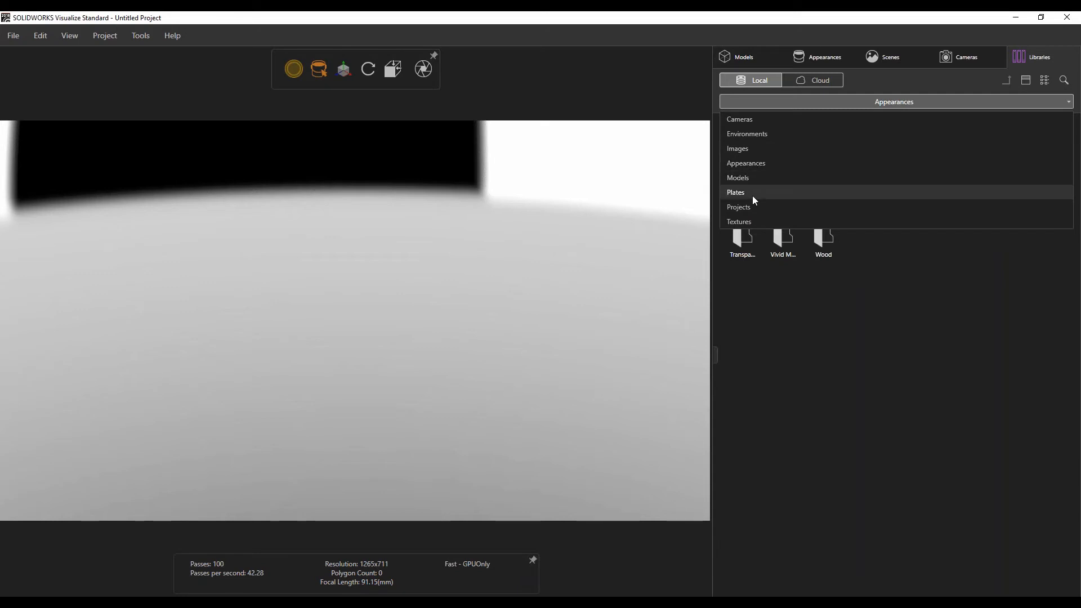
{"action": "left_click", "coordinate": [812, 291]}
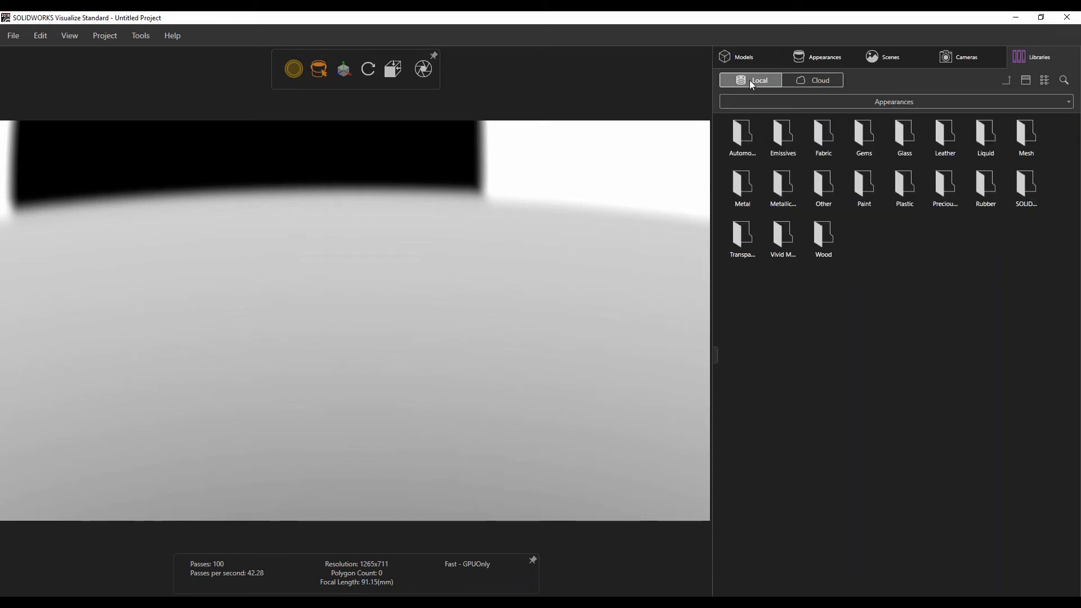
{"action": "left_click", "coordinate": [813, 83]}
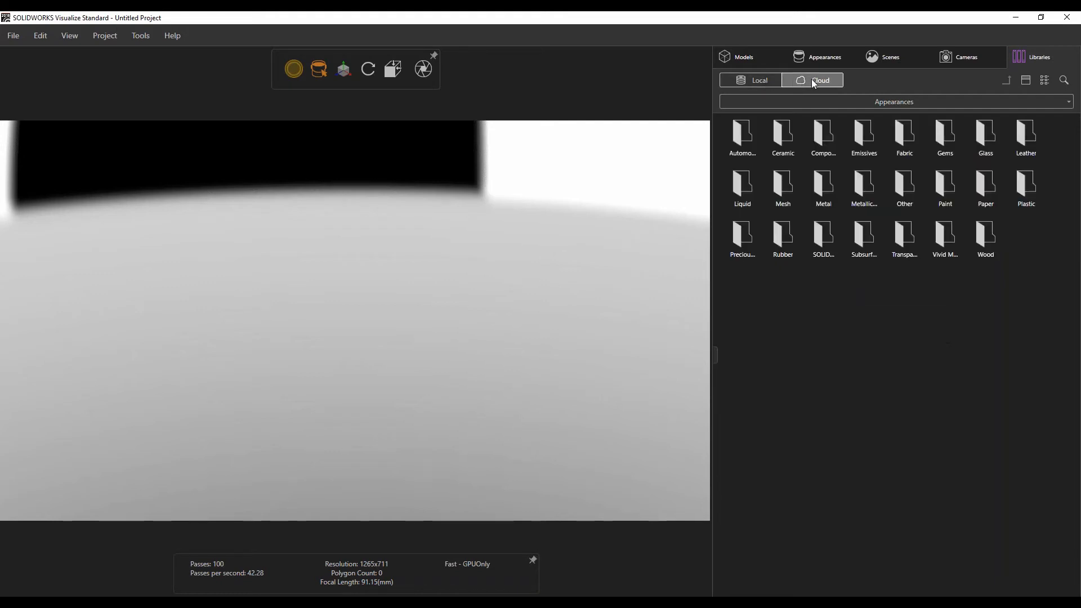
Show the cloud Environments category and download the California environment.
{"action": "left_click", "coordinate": [883, 102]}
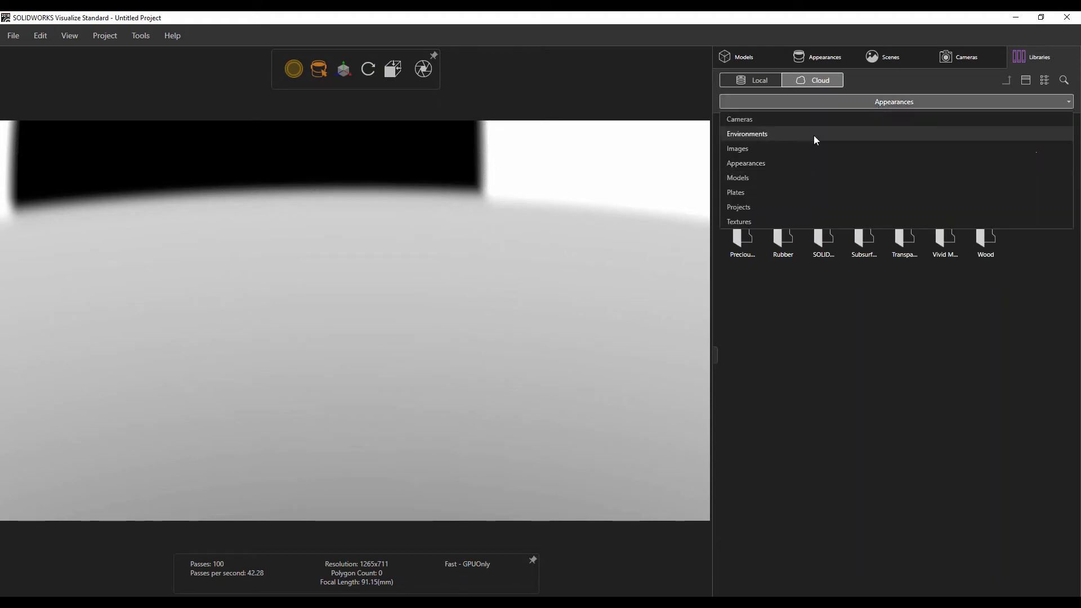
{"action": "left_click", "coordinate": [775, 139]}
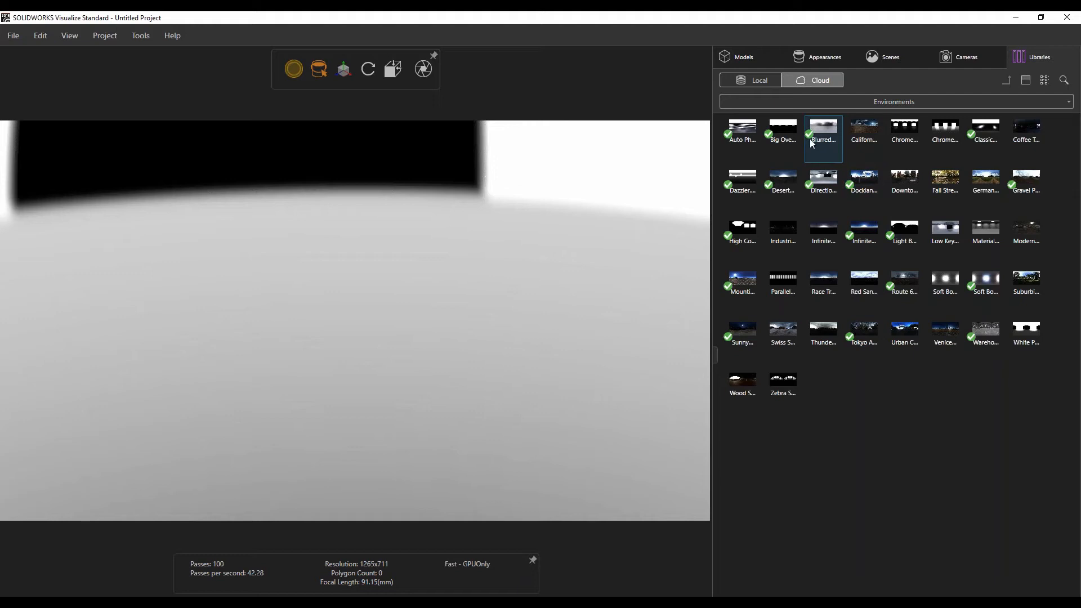
{"action": "mouse_move", "coordinate": [859, 133]}
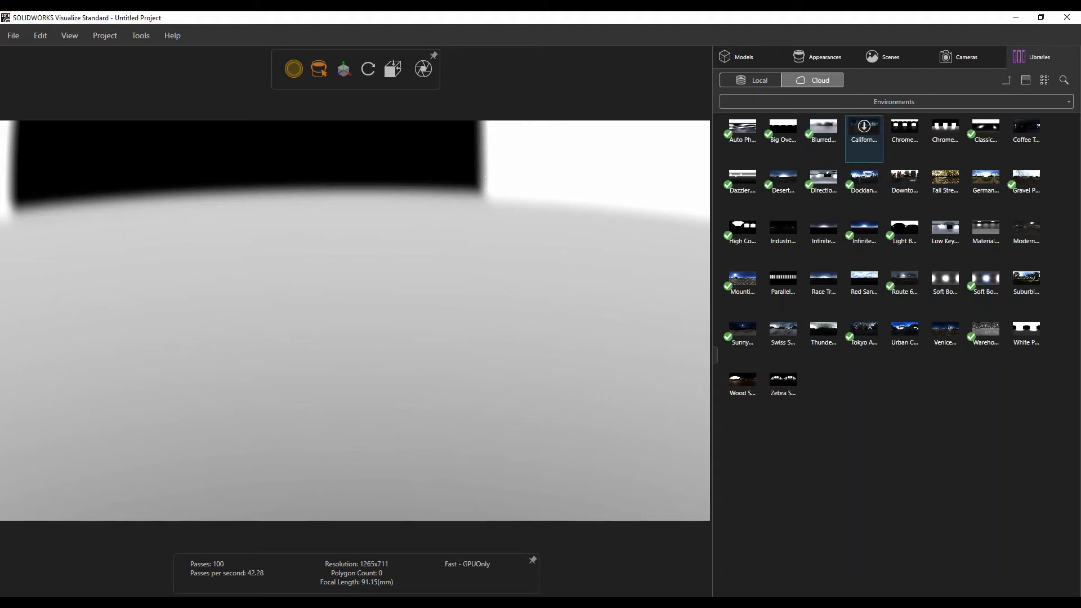
{"action": "left_click", "coordinate": [863, 126]}
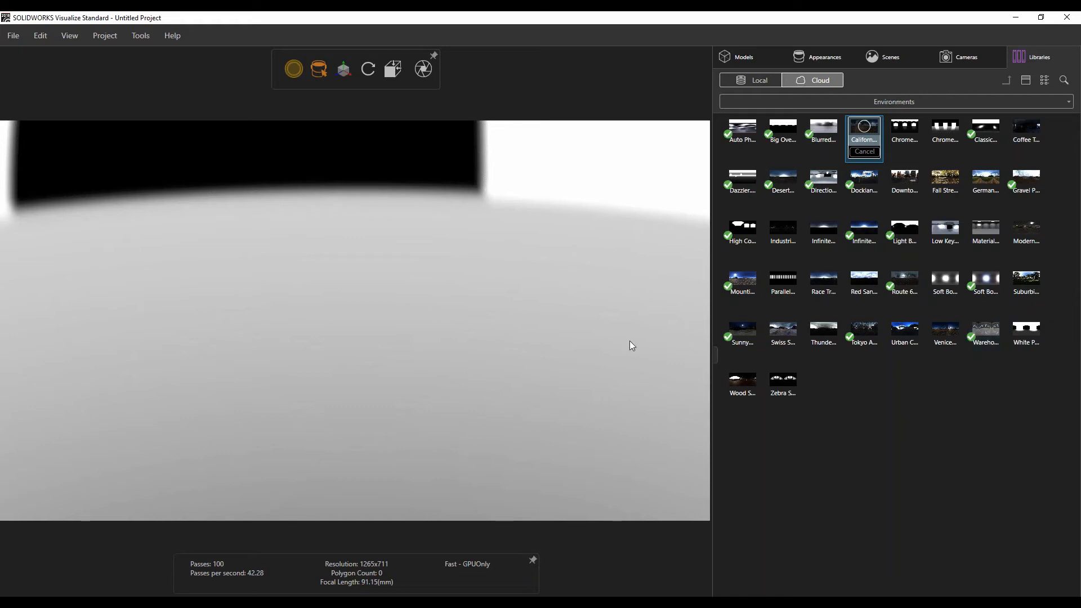
Import the R2D2 SOLIDWORKS file from the SOLIDWORKS Visualize folder.
{"action": "left_click", "coordinate": [13, 37]}
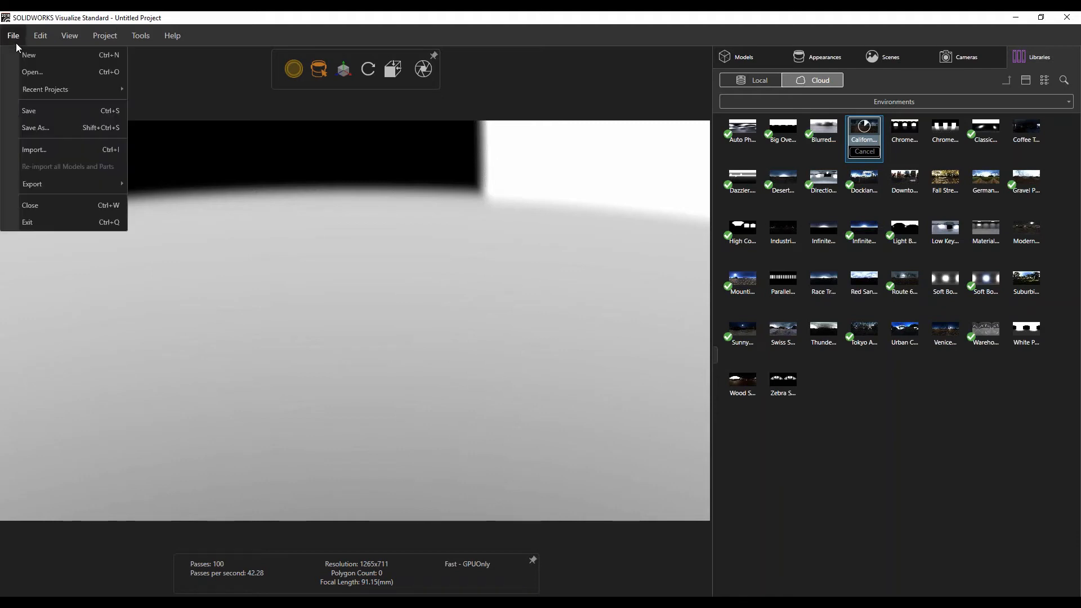
{"action": "left_click", "coordinate": [35, 154]}
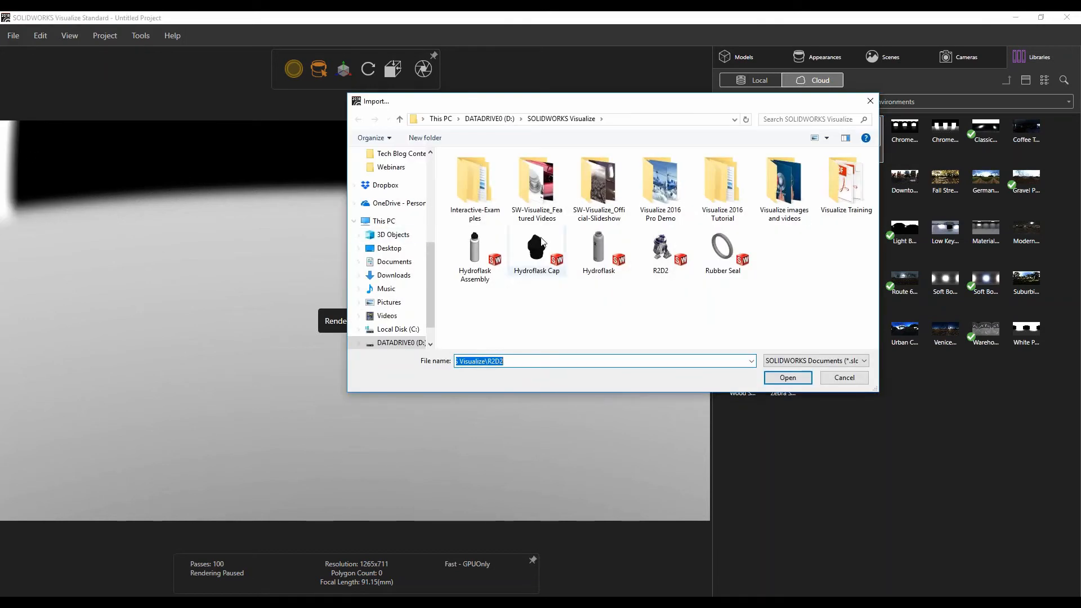
{"action": "left_click", "coordinate": [661, 250]}
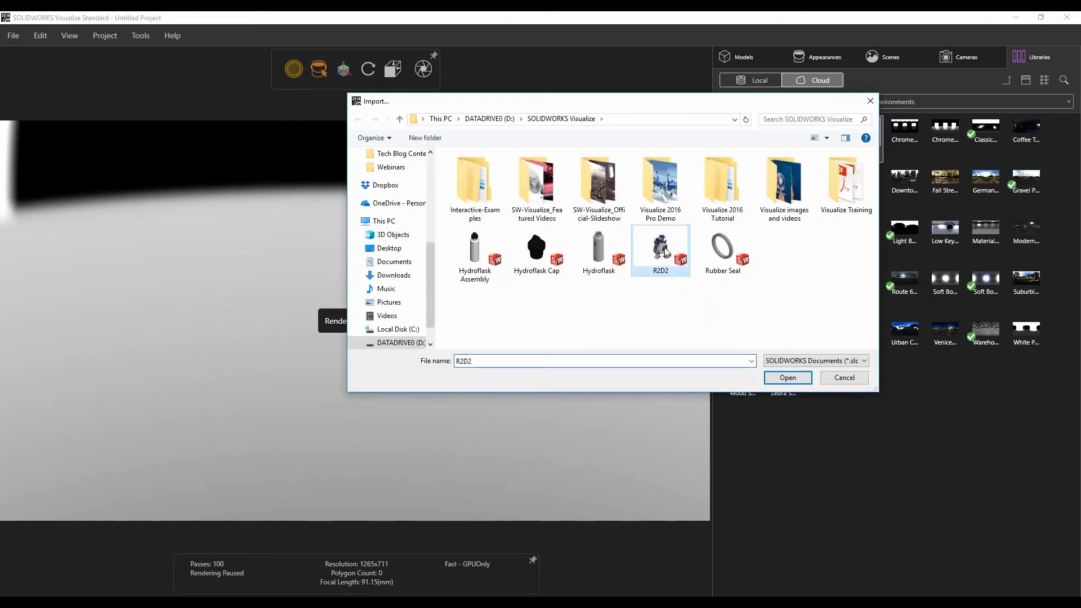
{"action": "left_click", "coordinate": [823, 362]}
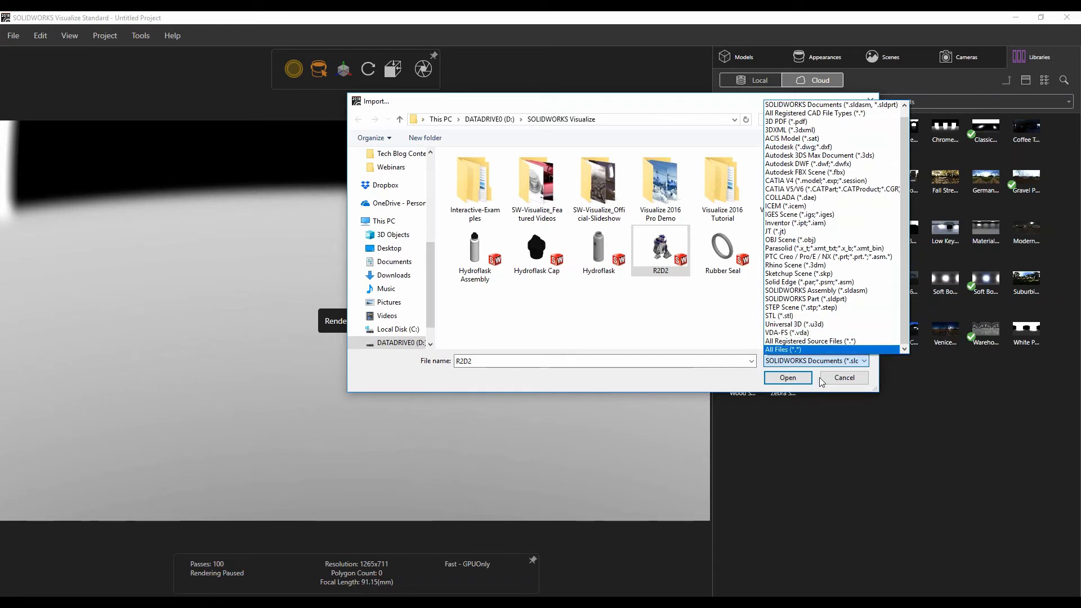
{"action": "left_click", "coordinate": [692, 256]}
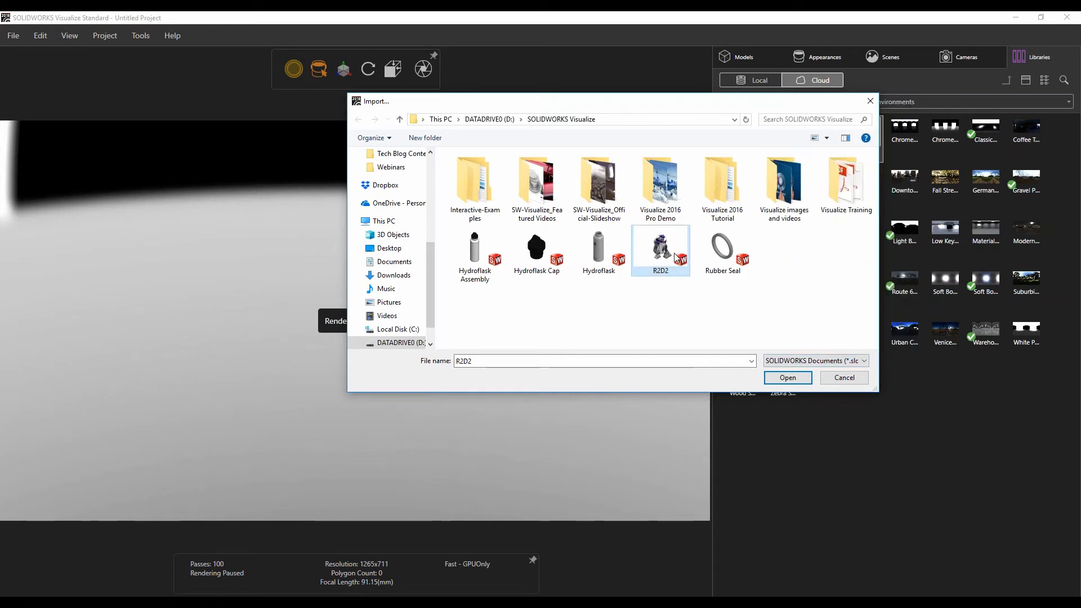
{"action": "left_click", "coordinate": [795, 381]}
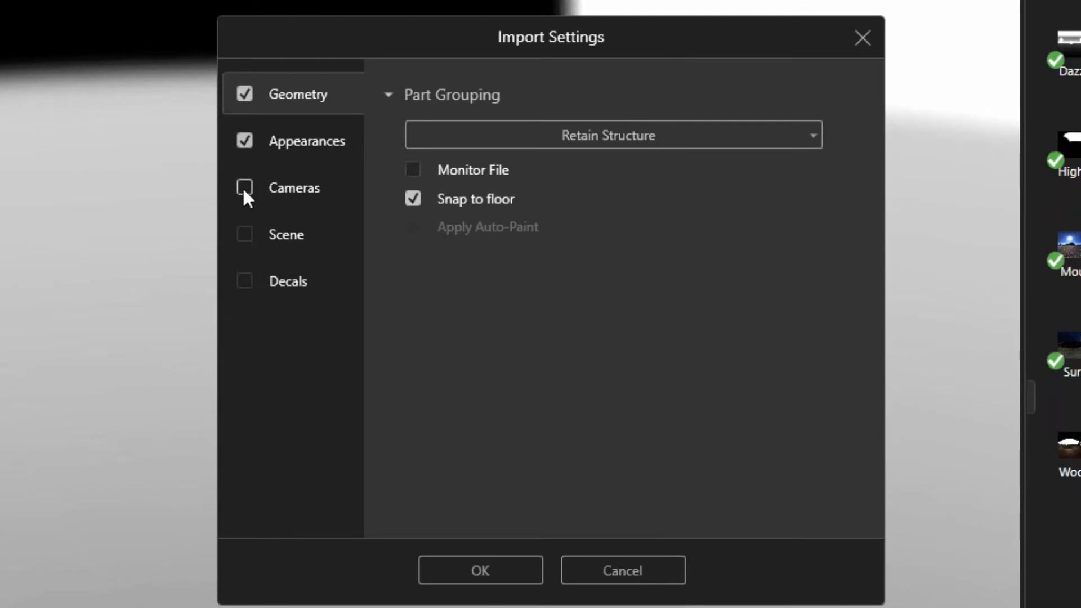
Set the import to include geometry, appearances and decals, excluding cameras and scene.
{"action": "left_click", "coordinate": [244, 234]}
{"action": "left_click", "coordinate": [245, 281]}
{"action": "left_click", "coordinate": [283, 198]}
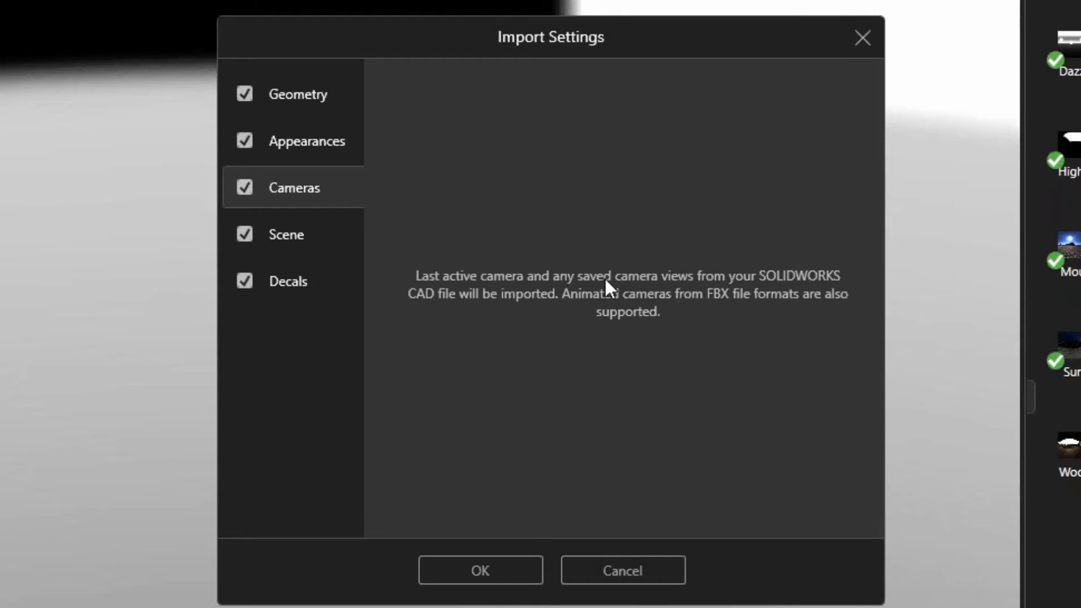
{"action": "left_click", "coordinate": [244, 187]}
{"action": "left_click", "coordinate": [283, 243]}
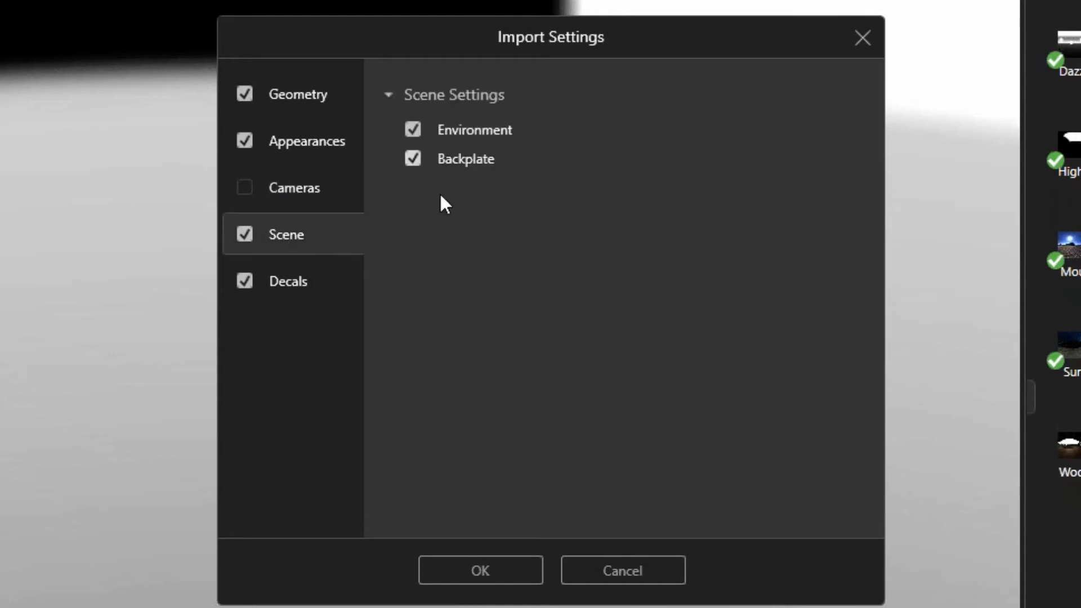
{"action": "left_click", "coordinate": [245, 235]}
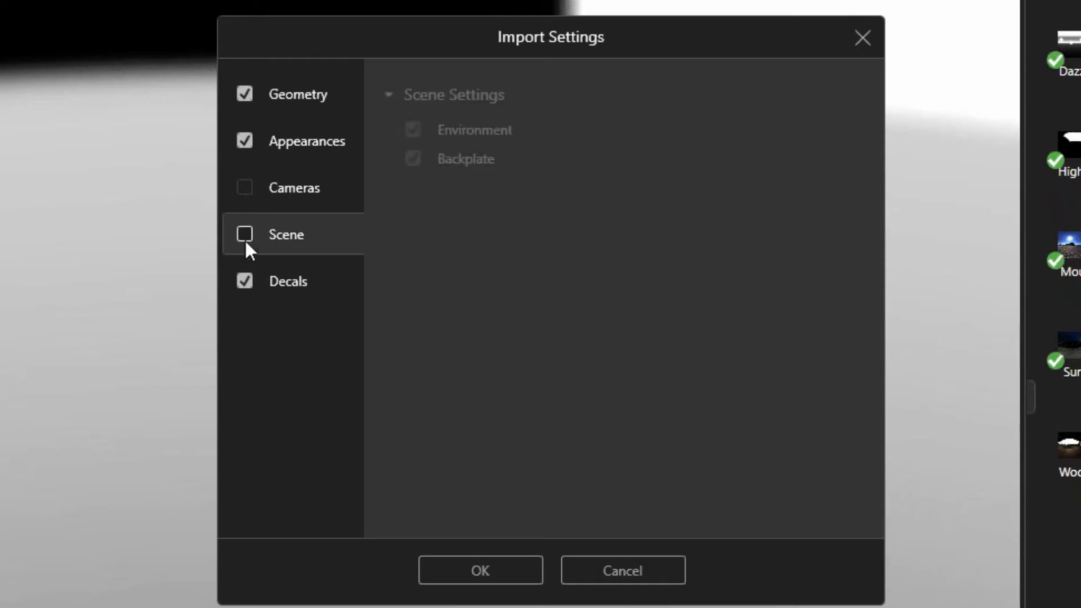
Exclude decals, set the geometry part grouping to Appearance, and confirm the import settings.
{"action": "left_click", "coordinate": [286, 282]}
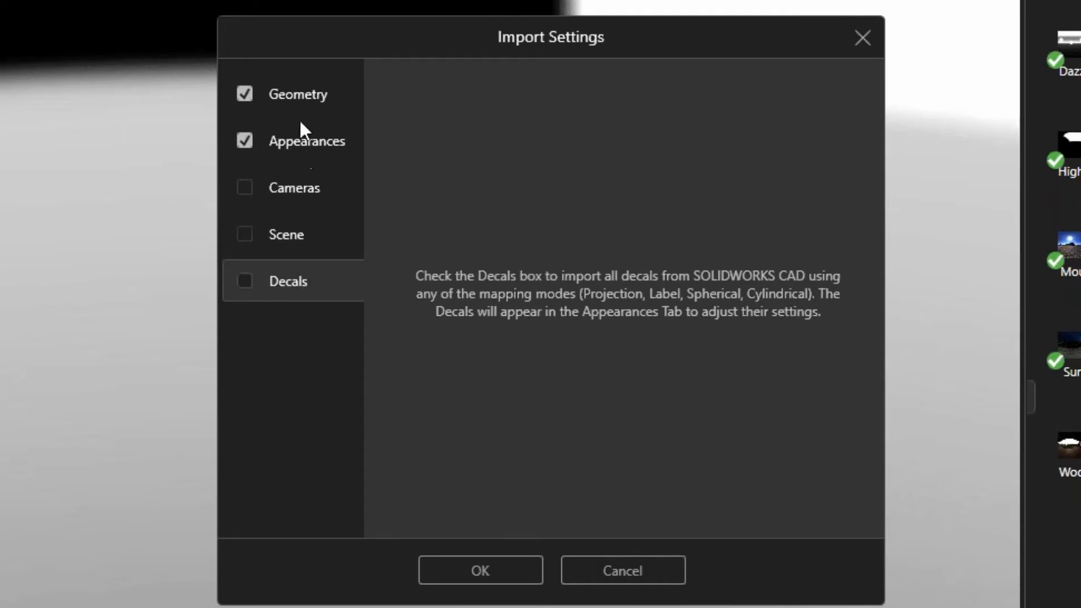
{"action": "left_click", "coordinate": [296, 98]}
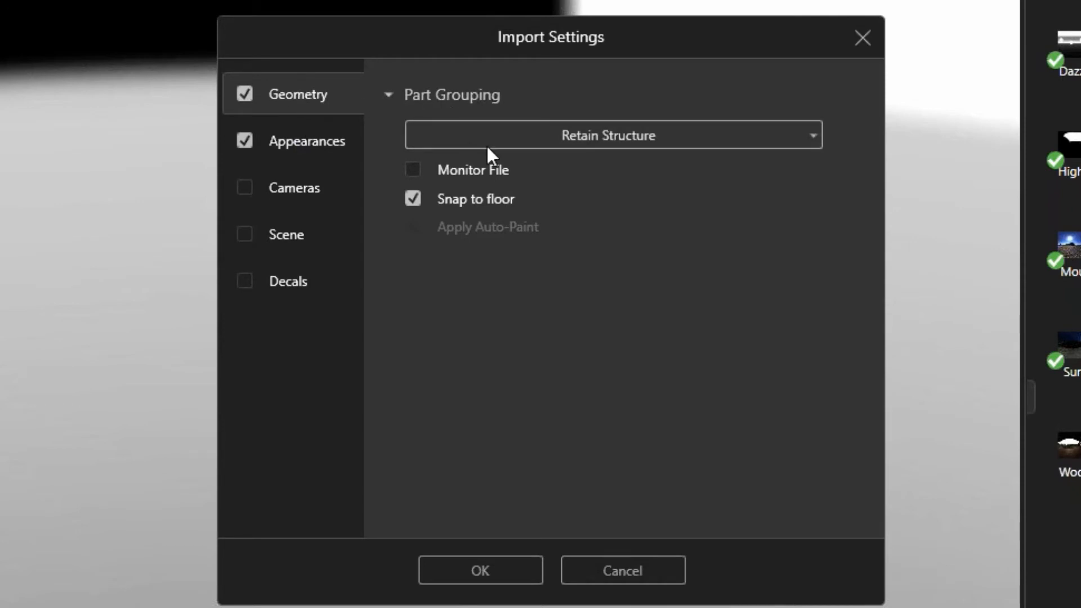
{"action": "left_click", "coordinate": [666, 148]}
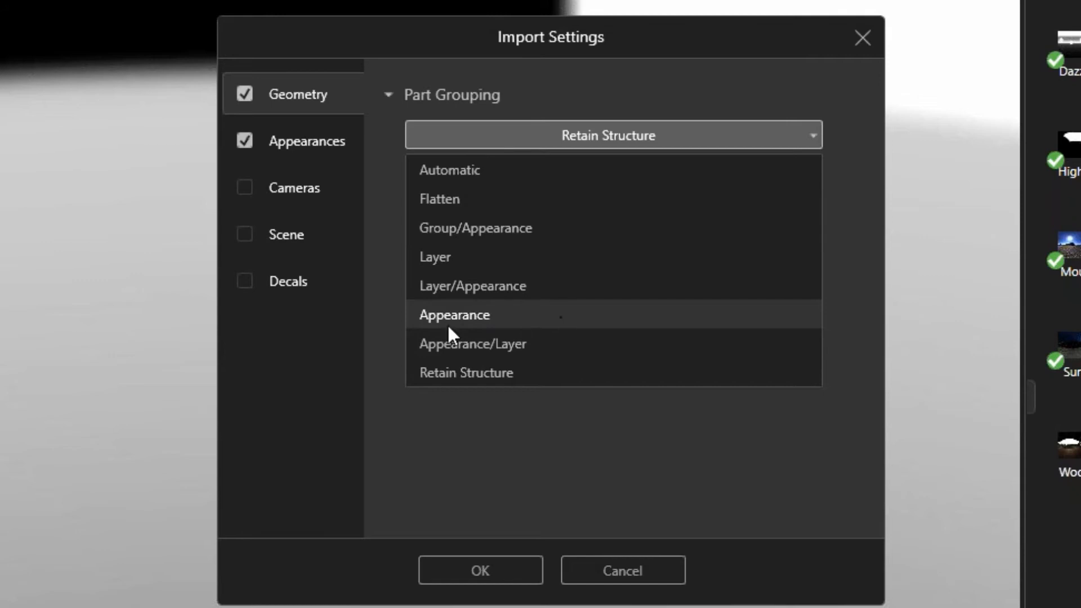
{"action": "left_click", "coordinate": [485, 315]}
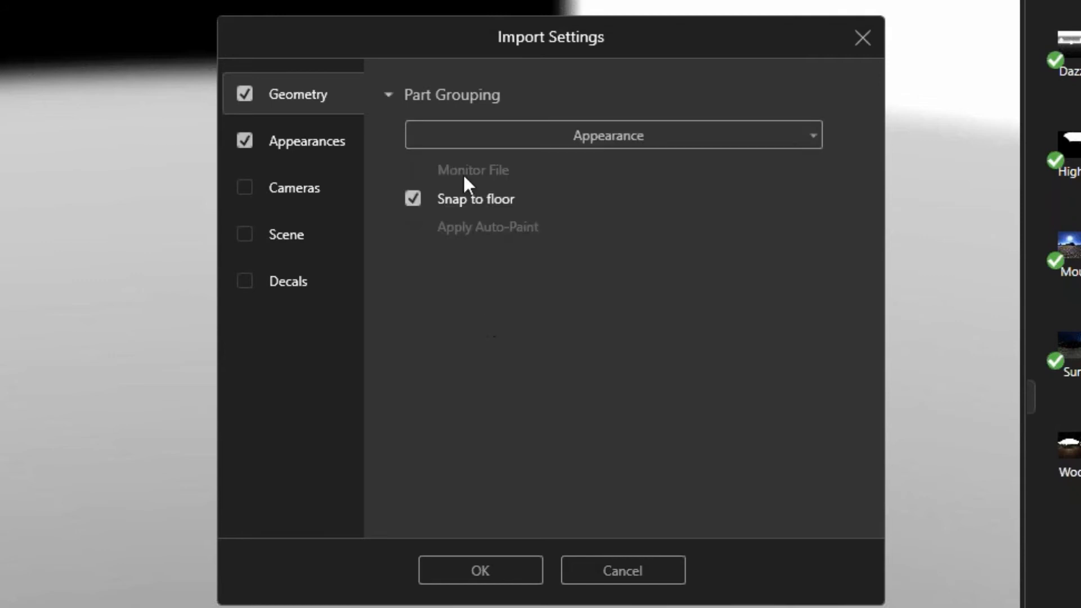
{"action": "left_click", "coordinate": [607, 134]}
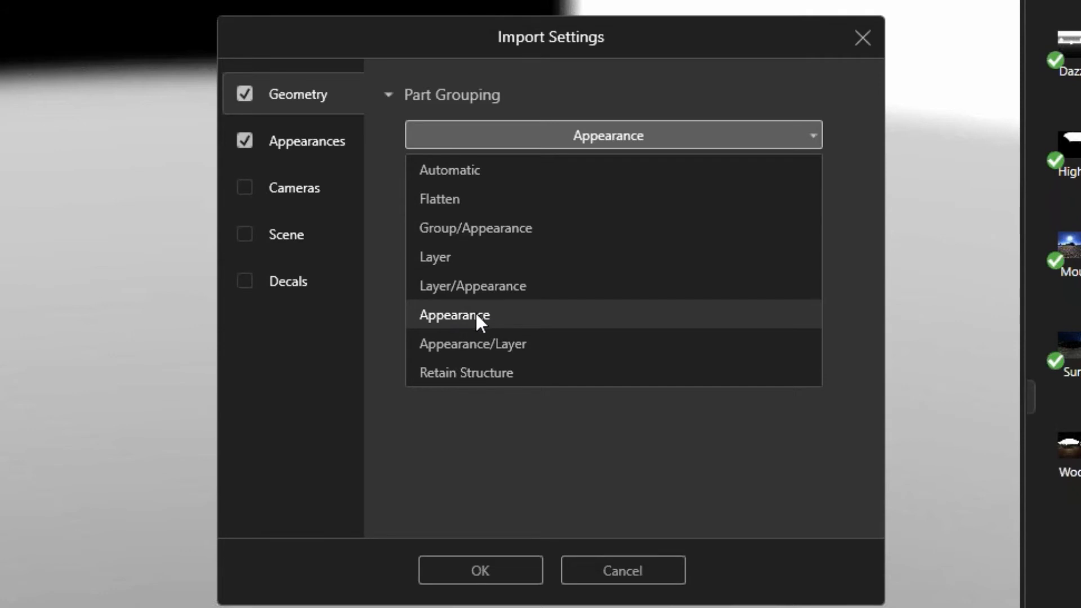
{"action": "left_click", "coordinate": [476, 315]}
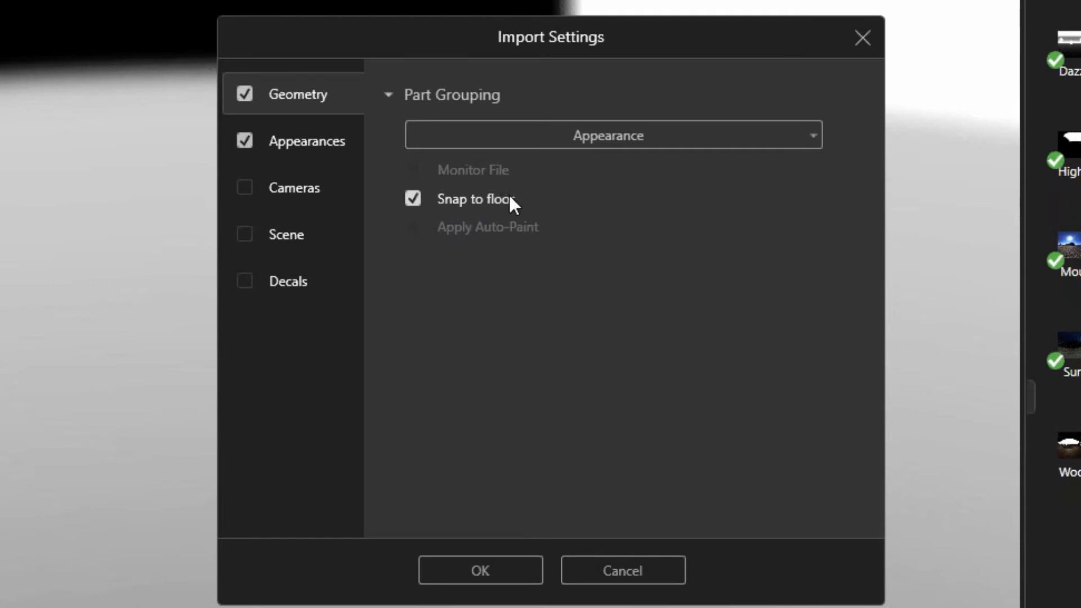
{"action": "left_click", "coordinate": [335, 138]}
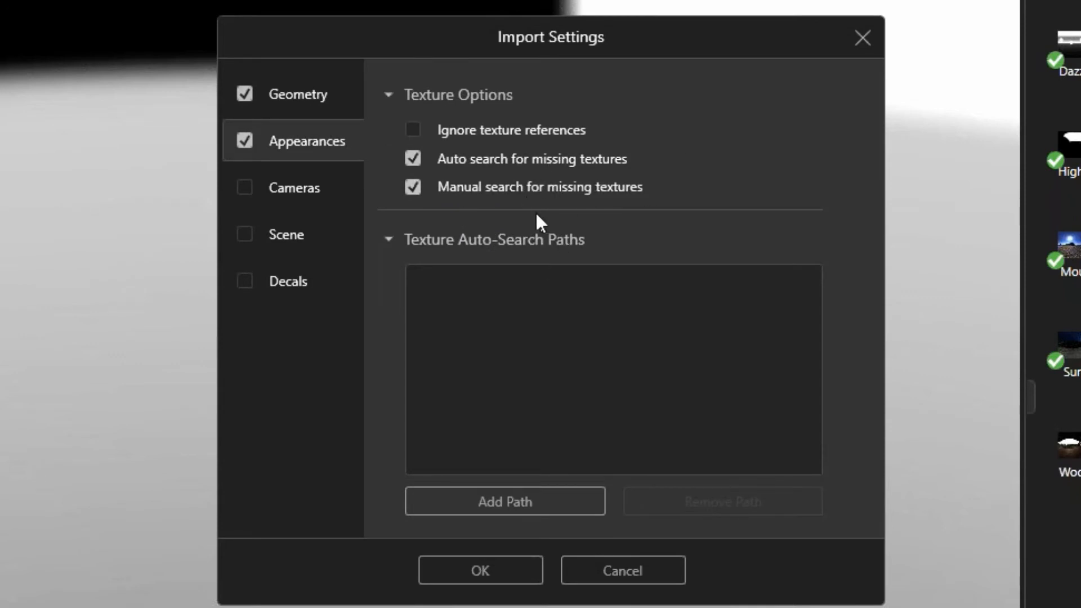
{"action": "left_click", "coordinate": [478, 574]}
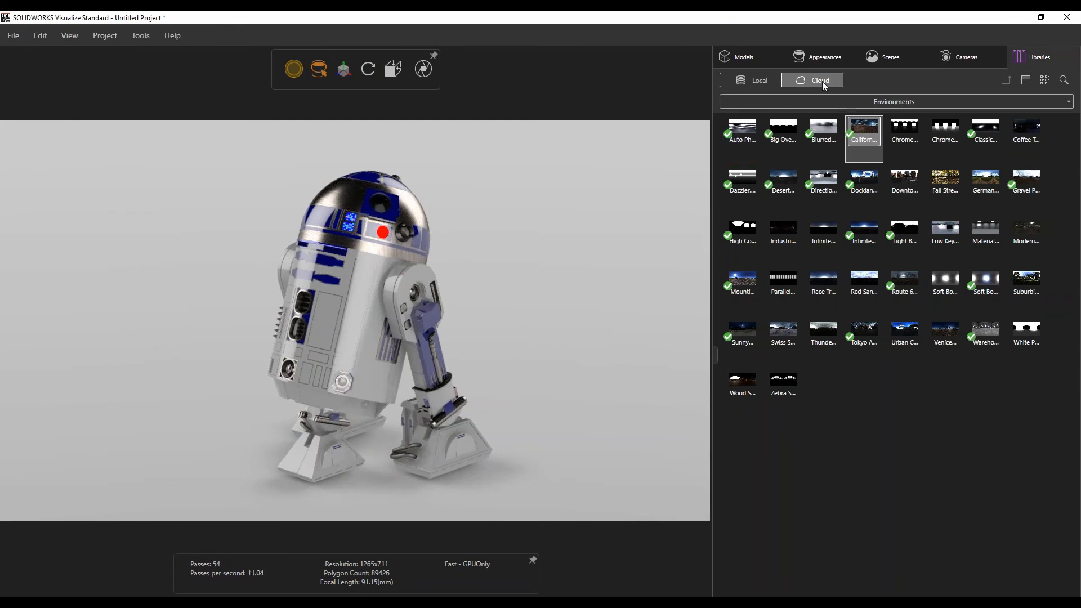
Expand the R2D2 model tree down to its parts and select several parts in turn.
{"action": "left_click", "coordinate": [745, 58]}
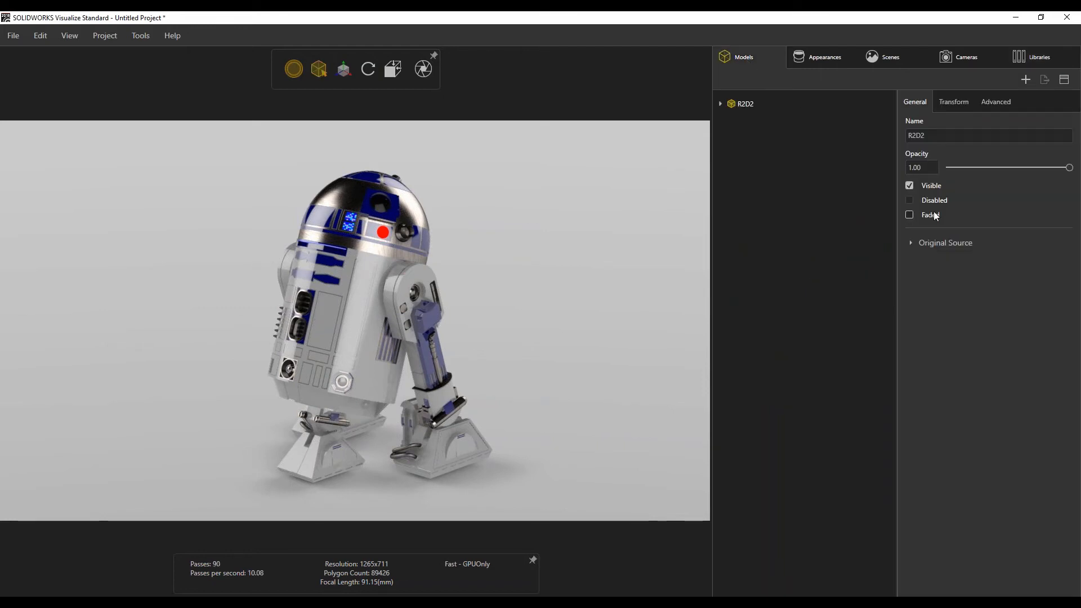
{"action": "left_click", "coordinate": [720, 104]}
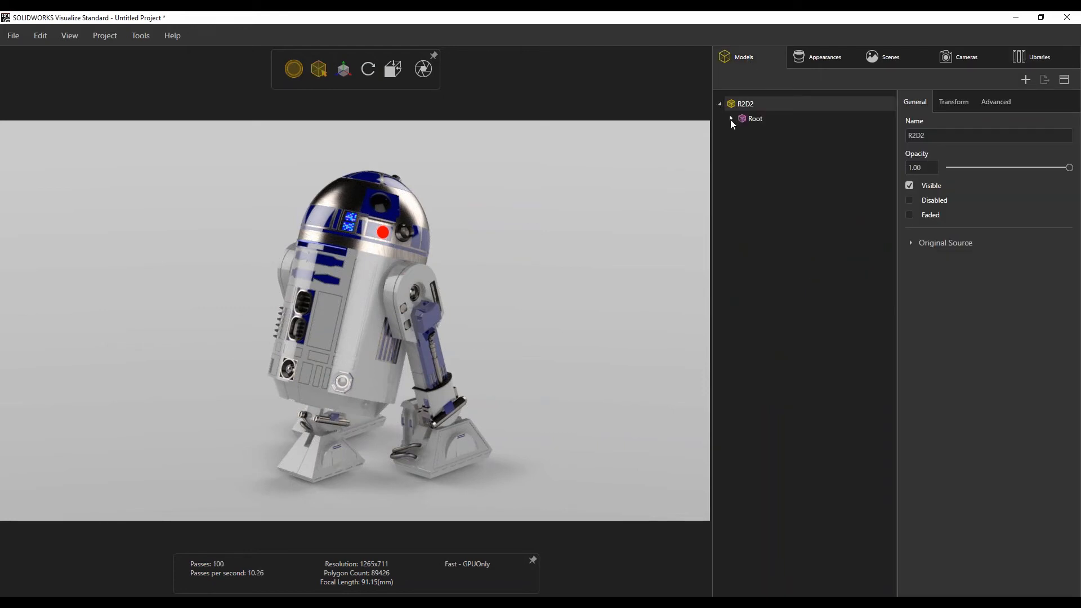
{"action": "left_click", "coordinate": [731, 119]}
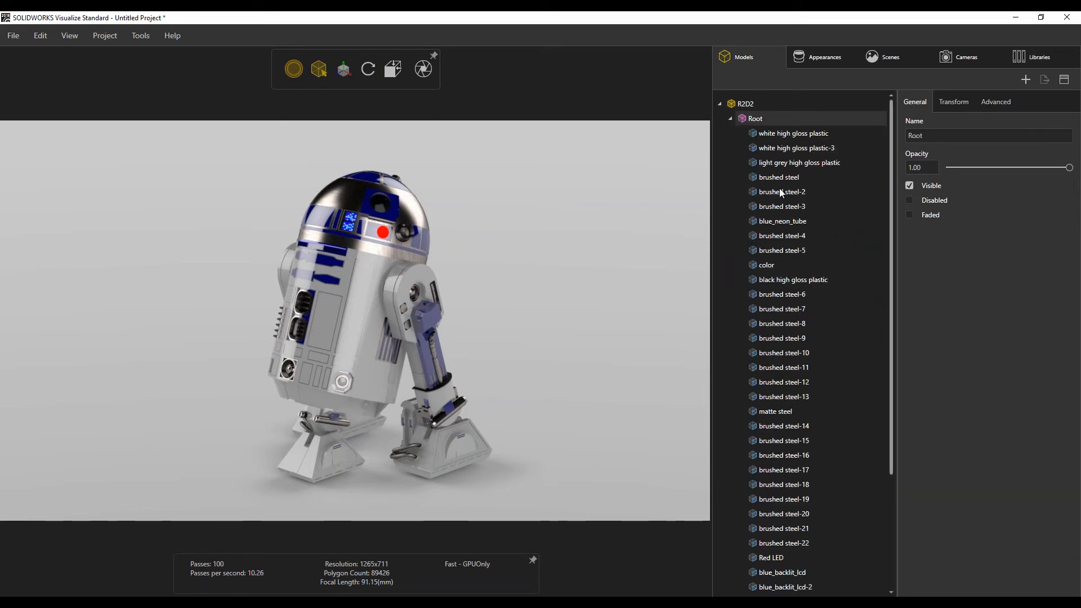
{"action": "left_click", "coordinate": [780, 139]}
{"action": "left_click", "coordinate": [782, 147]}
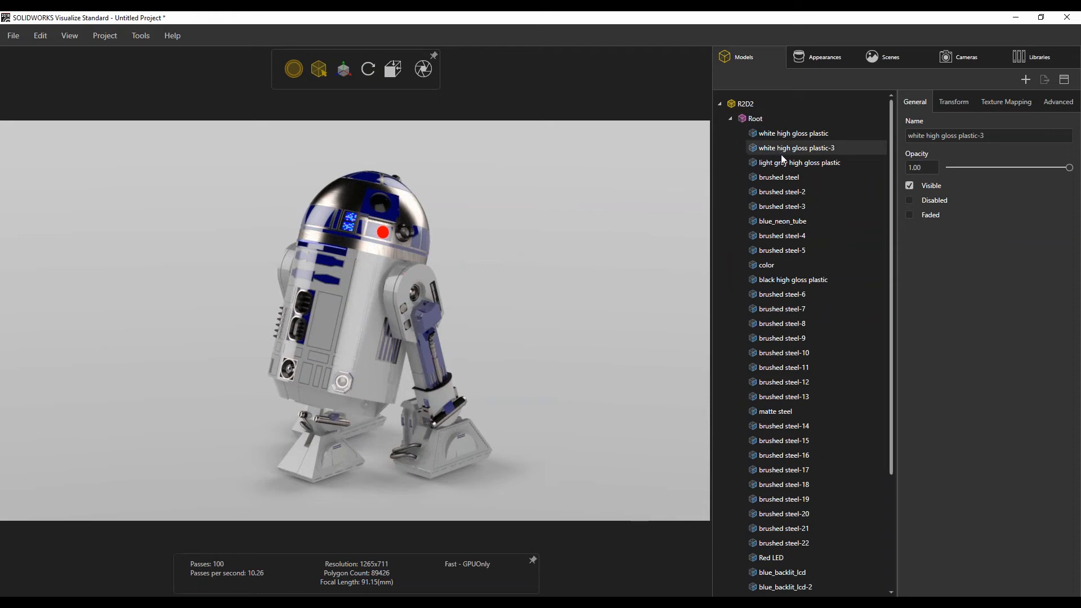
{"action": "left_click", "coordinate": [782, 165]}
{"action": "left_click", "coordinate": [783, 177]}
{"action": "left_click", "coordinate": [779, 193]}
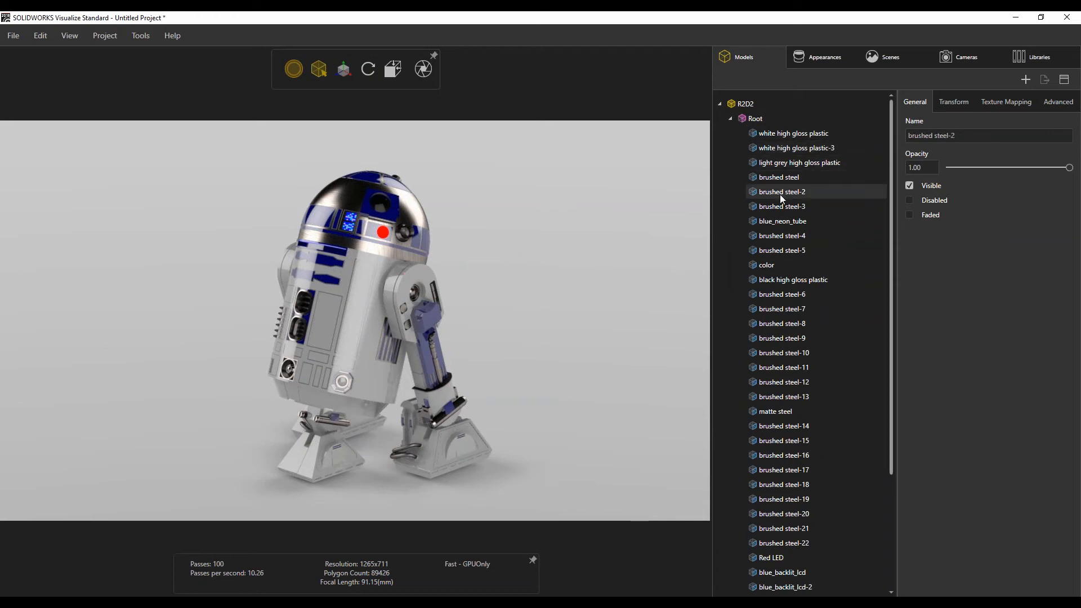
{"action": "left_click", "coordinate": [781, 207]}
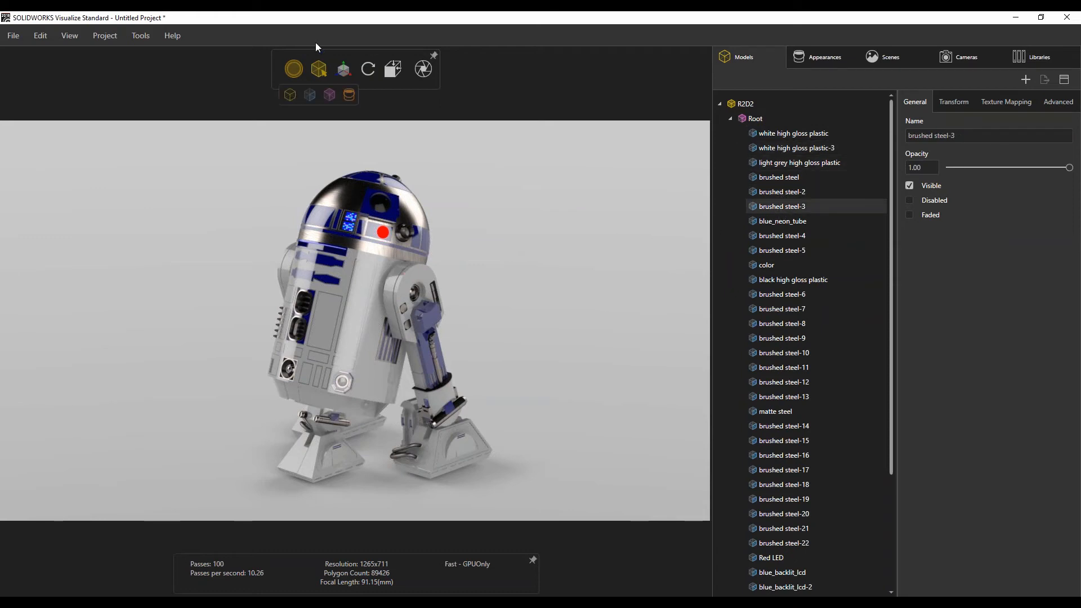
Set the fast render mode to Speed.
{"action": "mouse_move", "coordinate": [299, 65]}
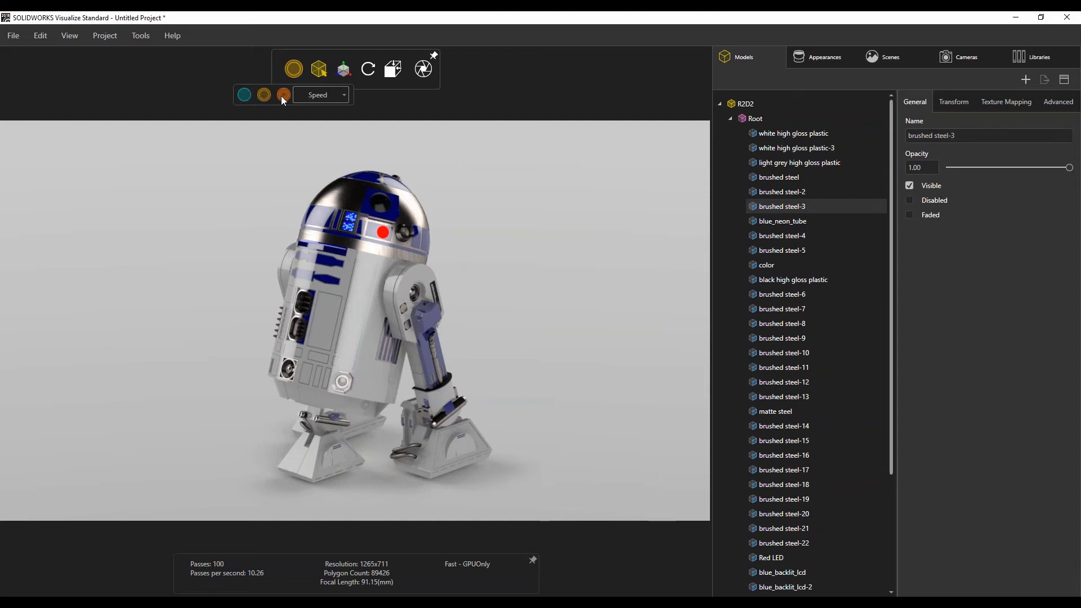
{"action": "left_click", "coordinate": [335, 94]}
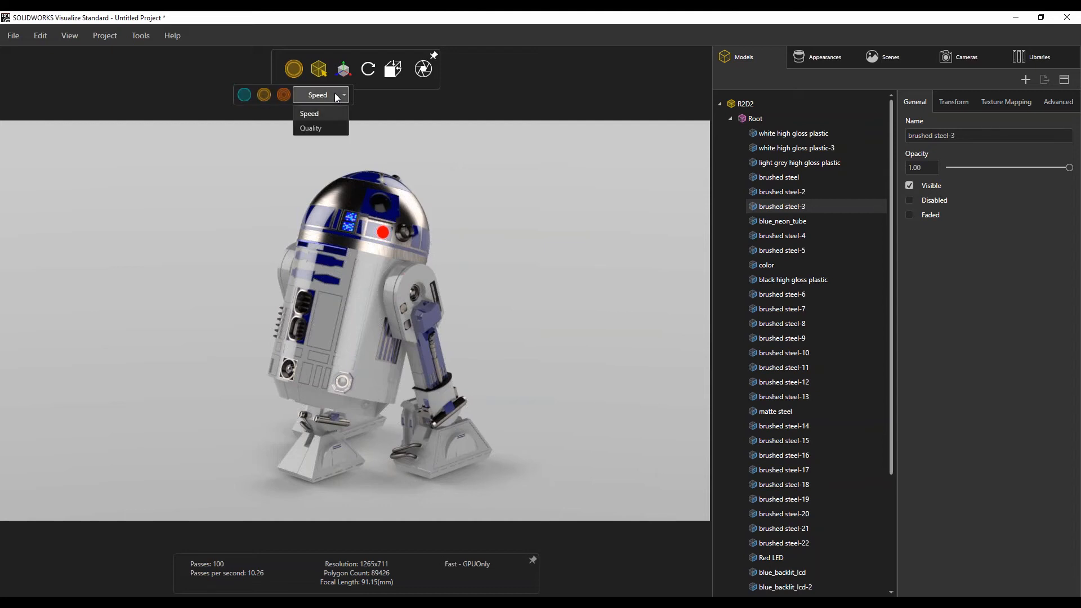
{"action": "left_click", "coordinate": [325, 112]}
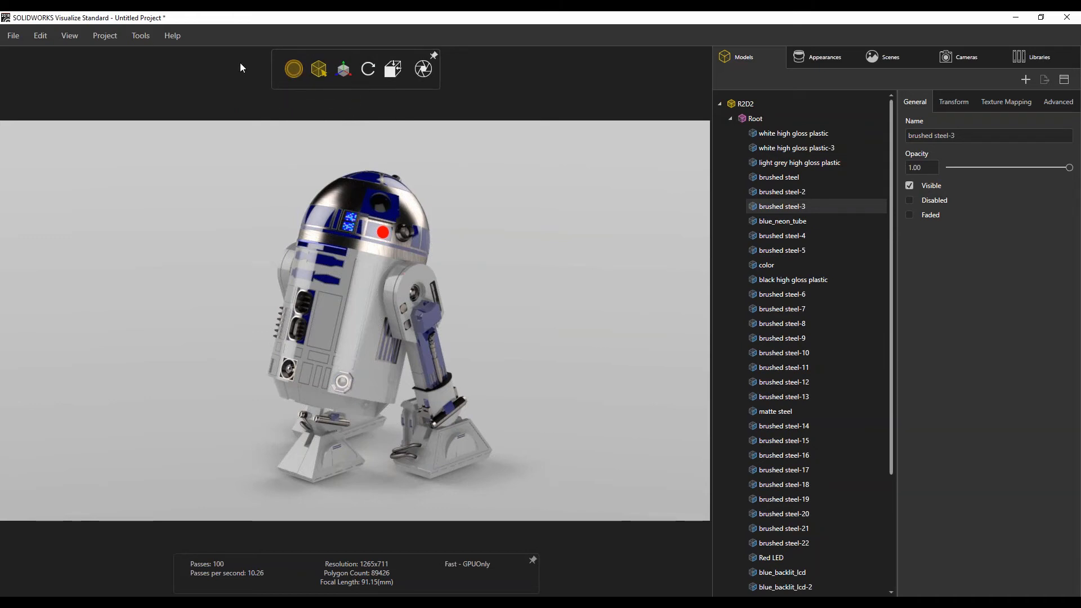
Inspect the 3D Viewport options, including the 1920x1080 maximum resolution, and cancel the Options dialog.
{"action": "left_click", "coordinate": [147, 37]}
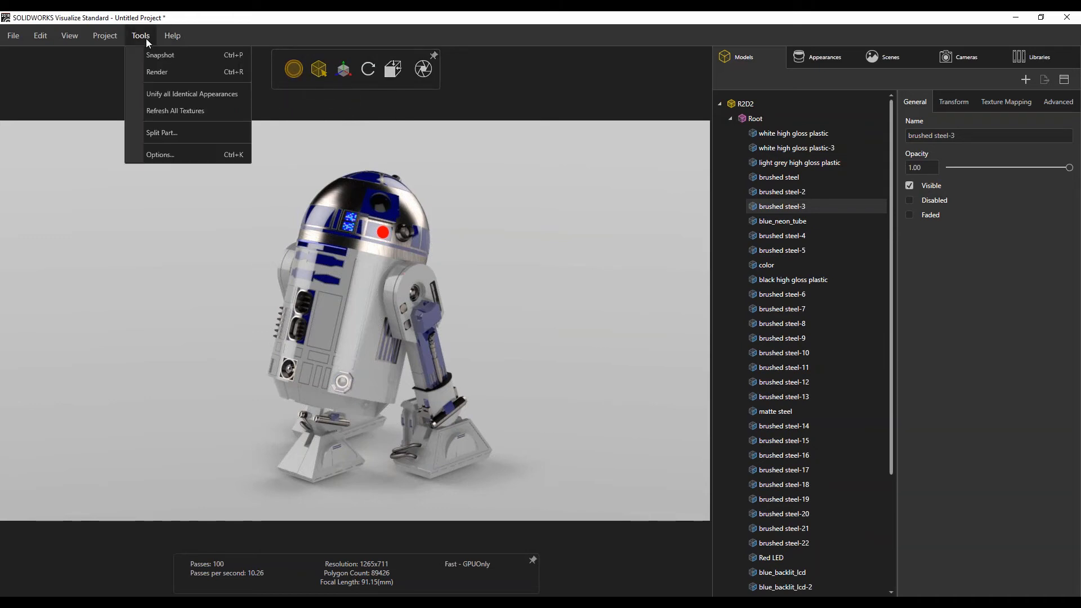
{"action": "left_click", "coordinate": [175, 153]}
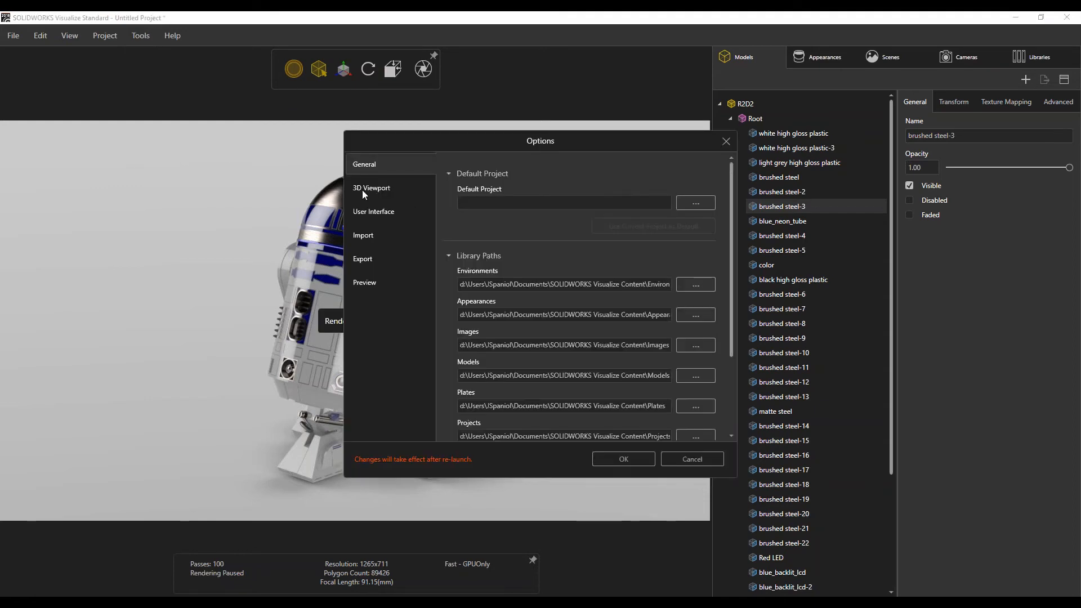
{"action": "left_click", "coordinate": [363, 188]}
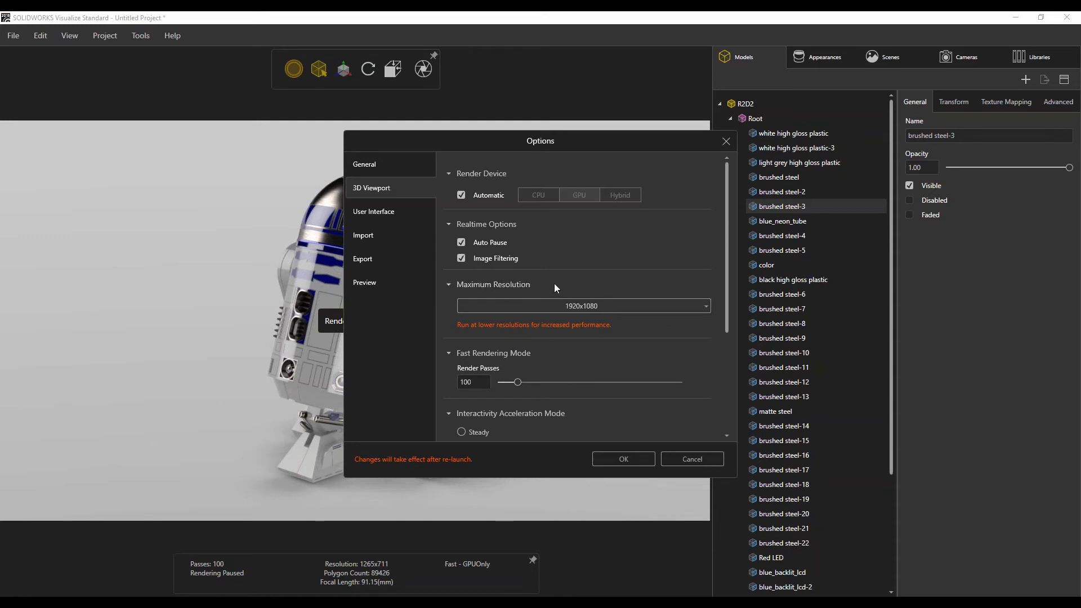
{"action": "left_click", "coordinate": [603, 306]}
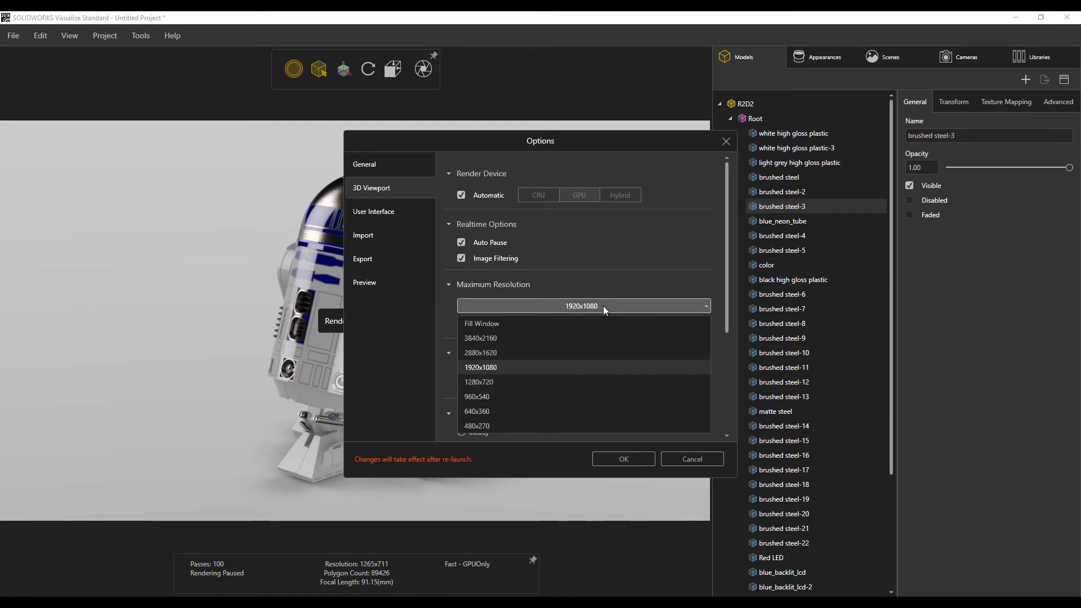
{"action": "left_click", "coordinate": [503, 366]}
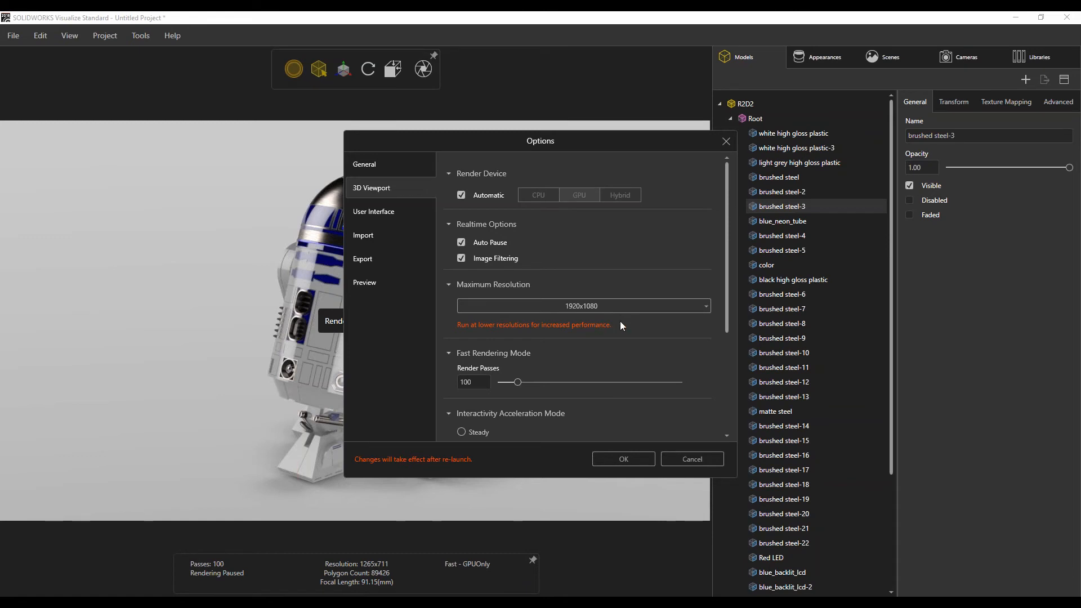
{"action": "scroll", "coordinate": [636, 355], "scroll_direction": "down", "scroll_amount": 2}
{"action": "scroll", "coordinate": [632, 365], "scroll_direction": "up", "scroll_amount": 2}
{"action": "left_click", "coordinate": [686, 459]}
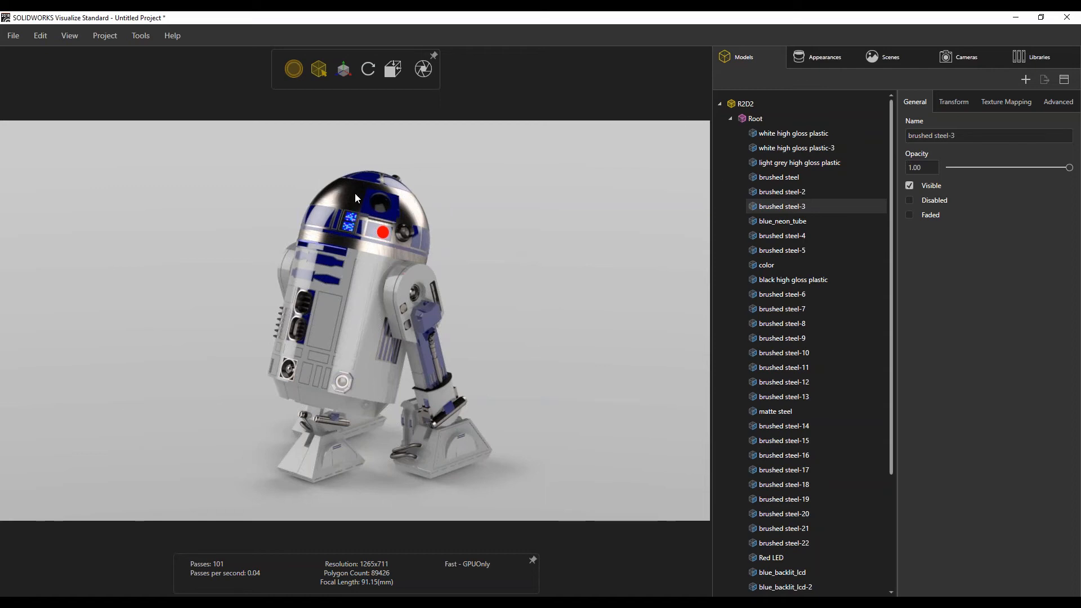
Zoom into the dome and inspect the Red LED appearance among the project appearances.
{"action": "scroll", "coordinate": [361, 245], "scroll_direction": "up", "scroll_amount": 10}
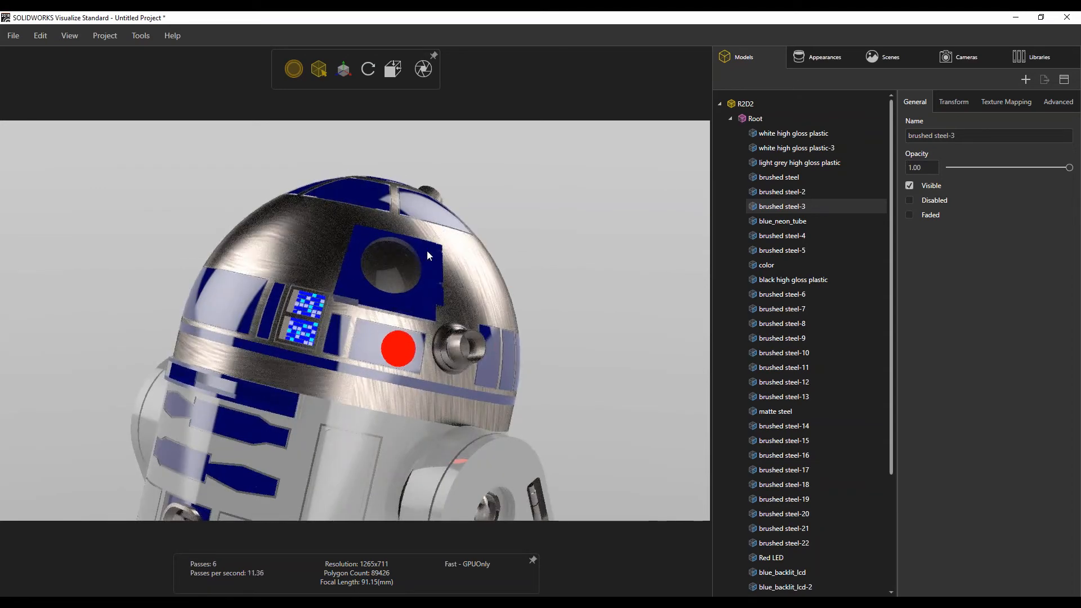
{"action": "scroll", "coordinate": [427, 252], "scroll_direction": "up", "scroll_amount": 1}
{"action": "scroll", "coordinate": [316, 294], "scroll_direction": "up", "scroll_amount": 1}
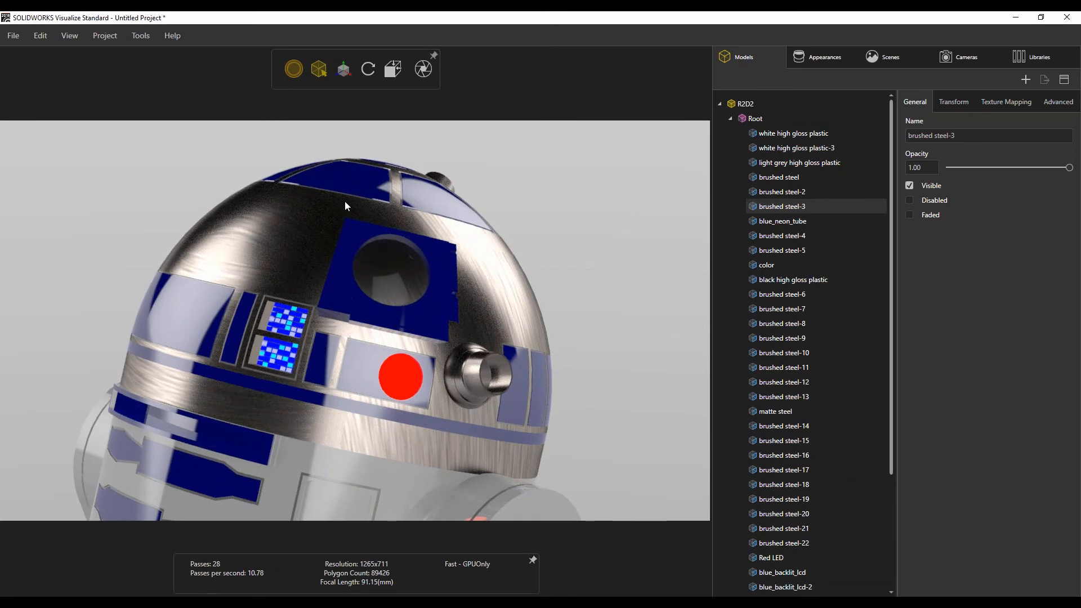
{"action": "left_click_drag", "start_coordinate": [345, 201], "coordinate": [346, 207]}
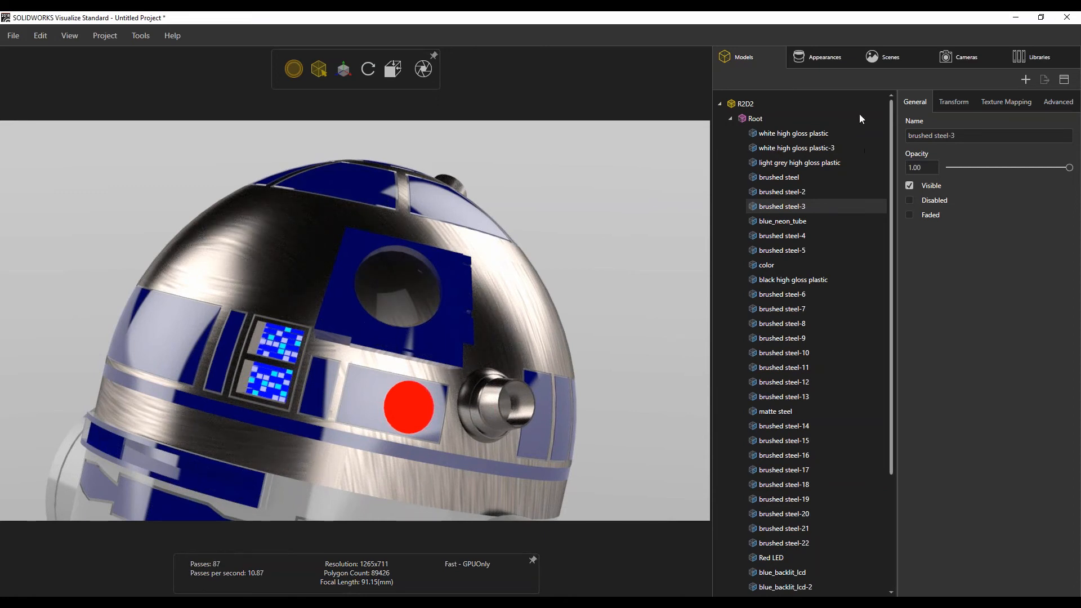
{"action": "left_click", "coordinate": [731, 118]}
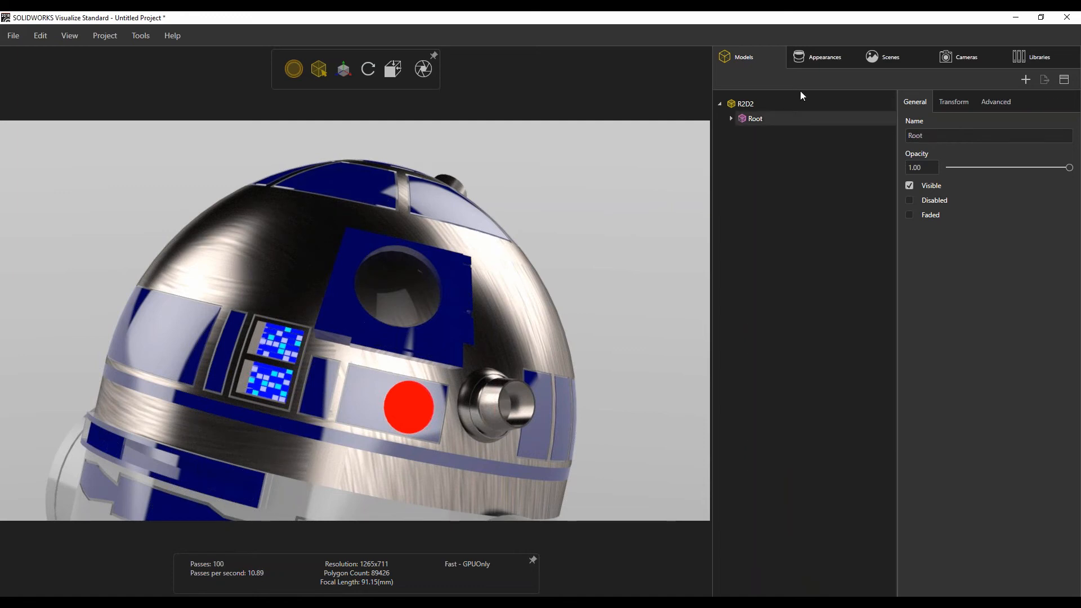
{"action": "left_click", "coordinate": [808, 64]}
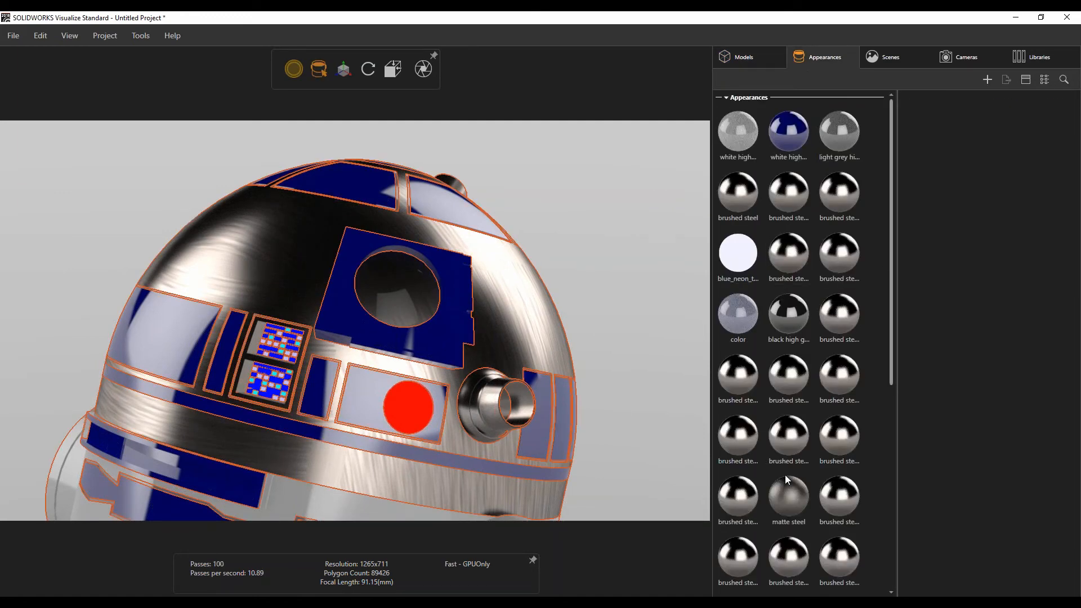
{"action": "scroll", "coordinate": [784, 474], "scroll_direction": "down", "scroll_amount": 5}
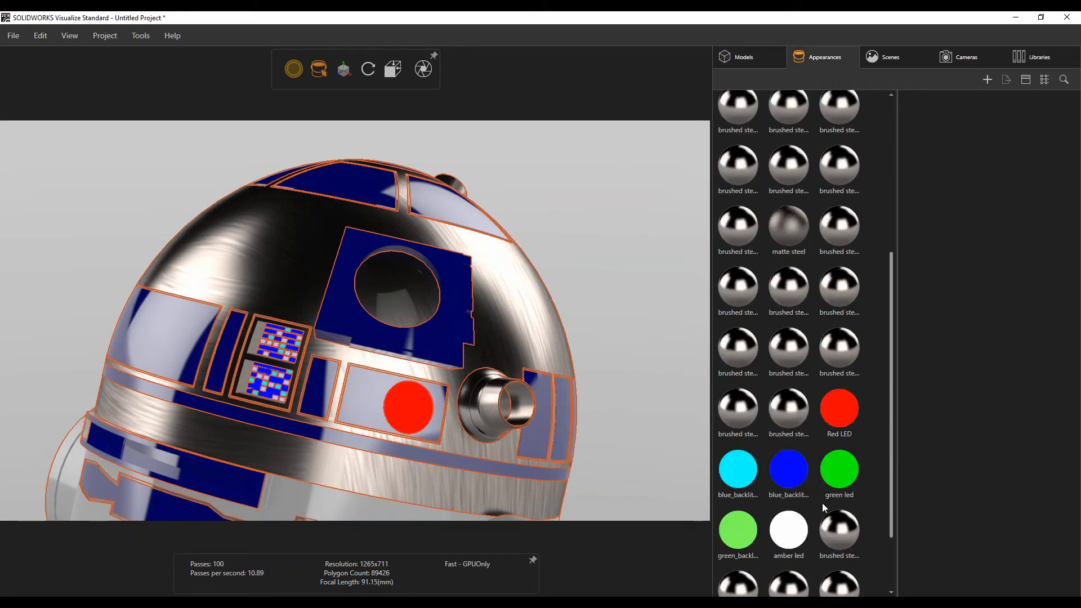
{"action": "scroll", "coordinate": [822, 505], "scroll_direction": "down", "scroll_amount": 2}
{"action": "left_click", "coordinate": [847, 316]}
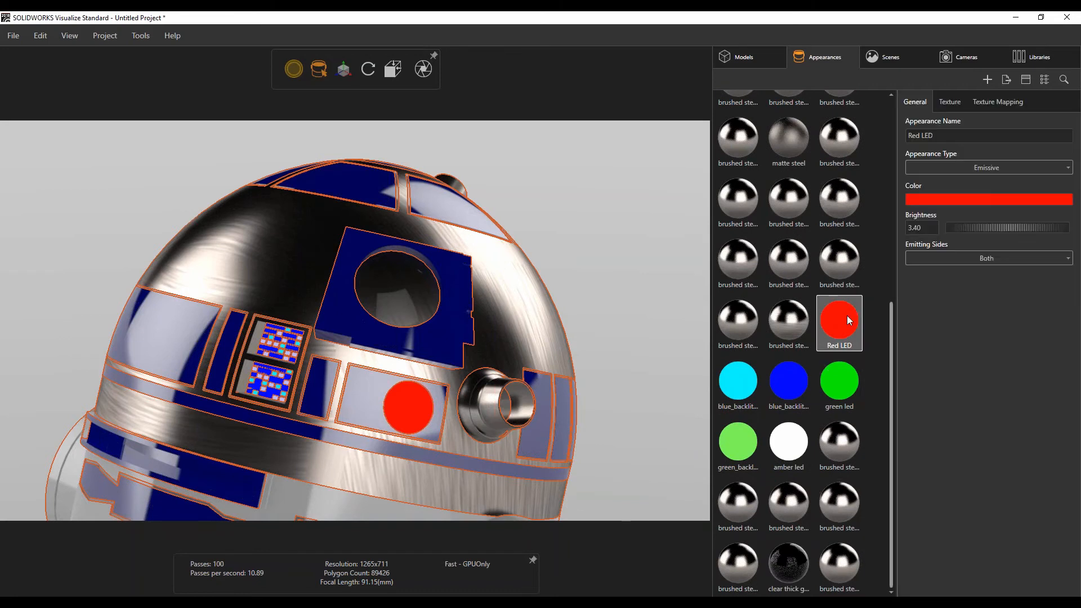
{"action": "left_click", "coordinate": [682, 317]}
{"action": "mouse_move", "coordinate": [310, 66]}
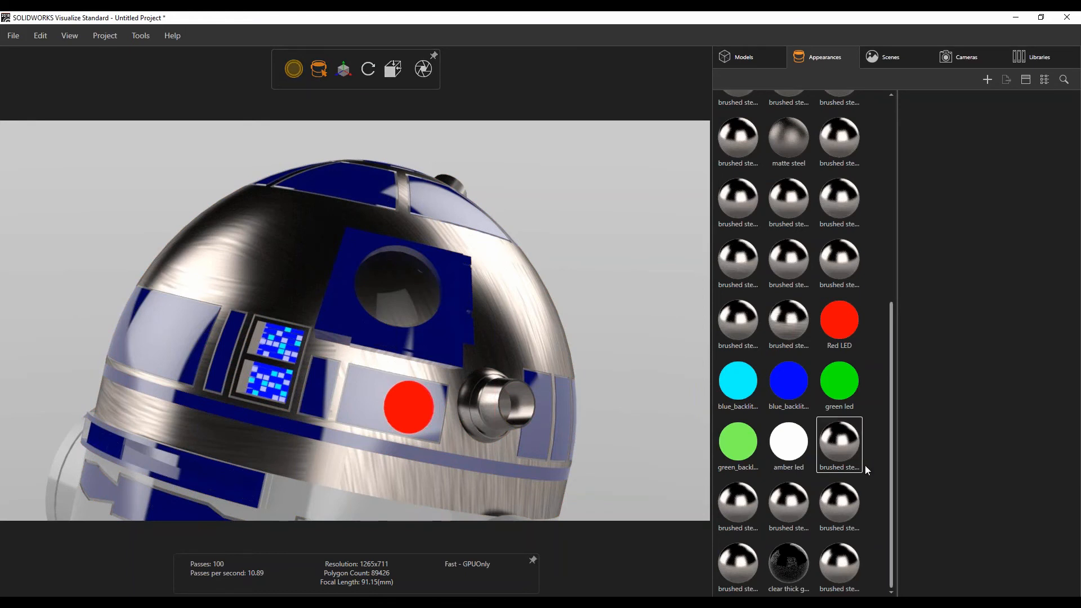
{"action": "left_click", "coordinate": [843, 330]}
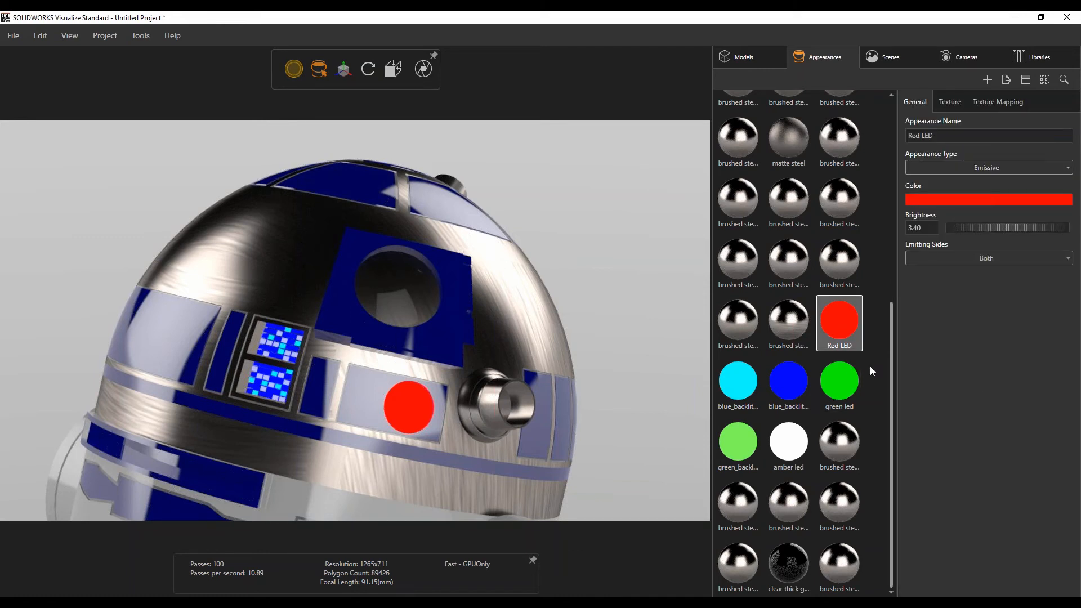
{"action": "left_click", "coordinate": [657, 275]}
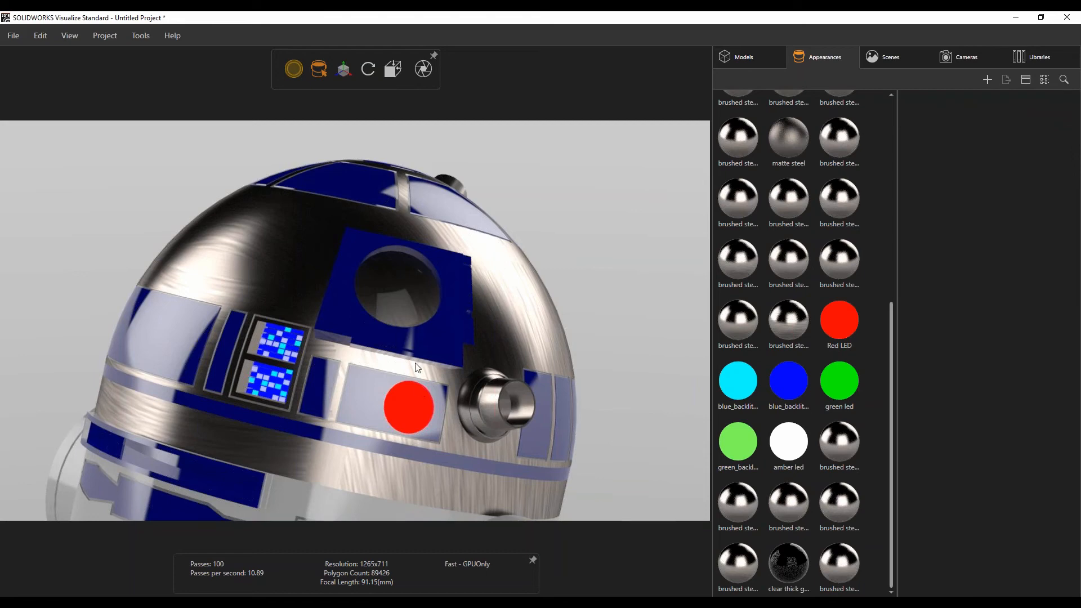
Switch the object selection mode to part selection.
{"action": "left_click_drag", "start_coordinate": [388, 319], "coordinate": [380, 266]}
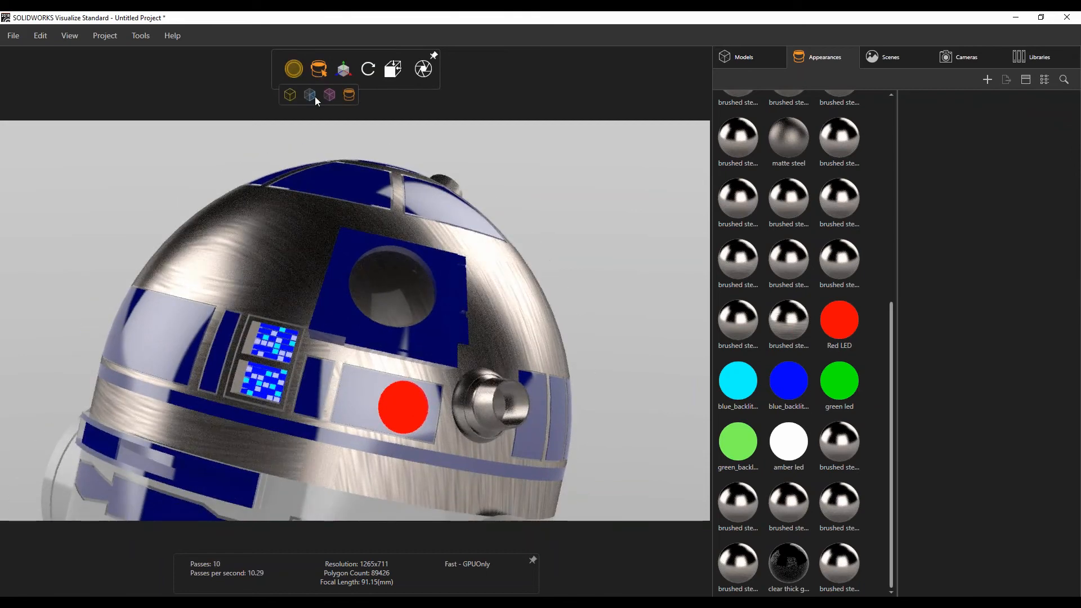
{"action": "left_click", "coordinate": [312, 97]}
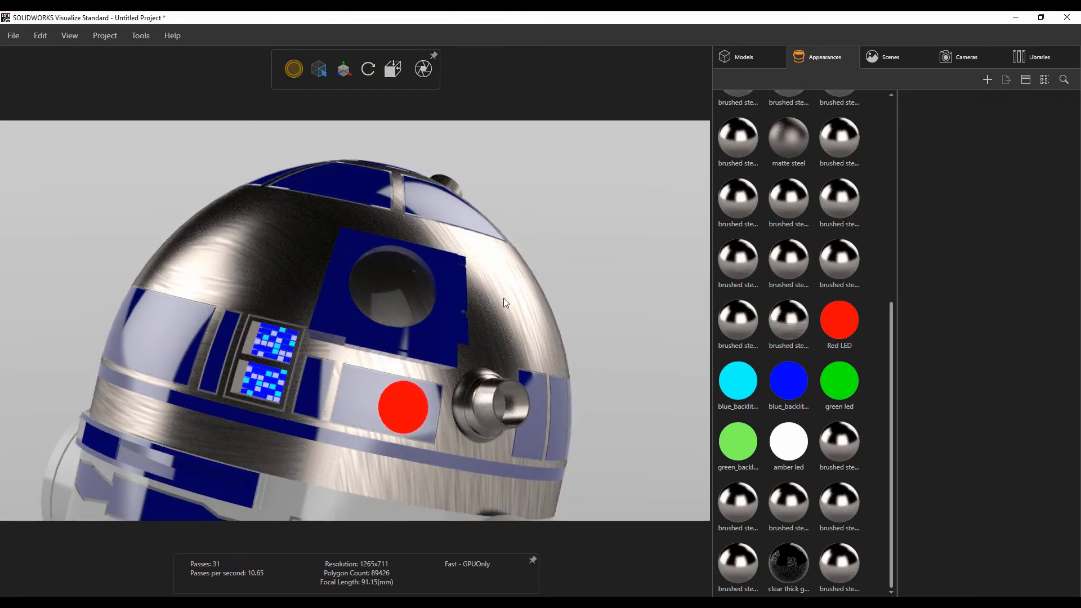
Select the red LED on the dome to locate its part and its Red LED appearance.
{"action": "left_click", "coordinate": [423, 405]}
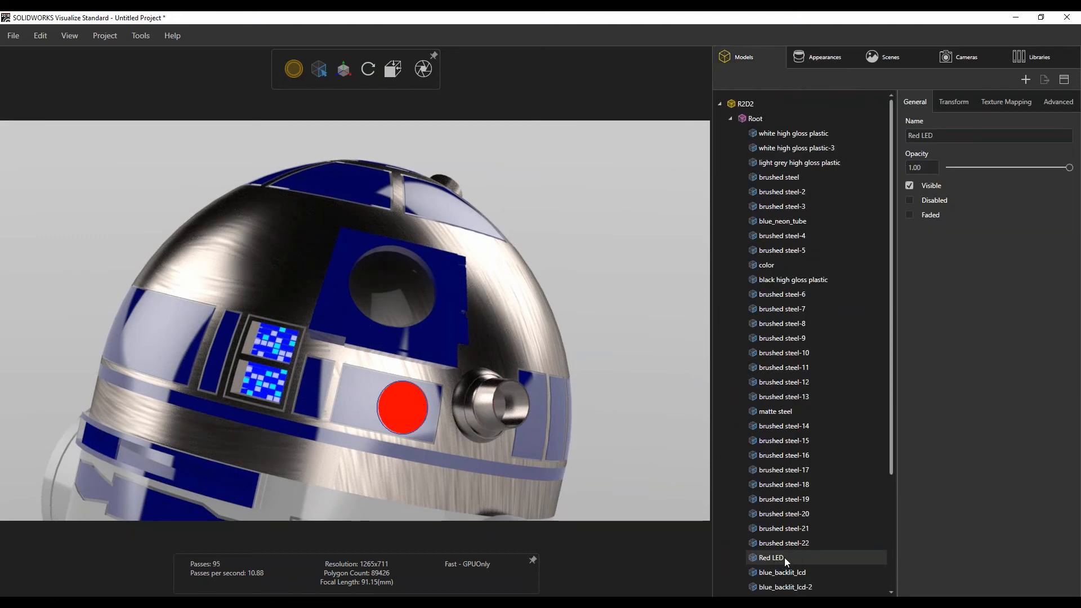
{"action": "left_click", "coordinate": [827, 57]}
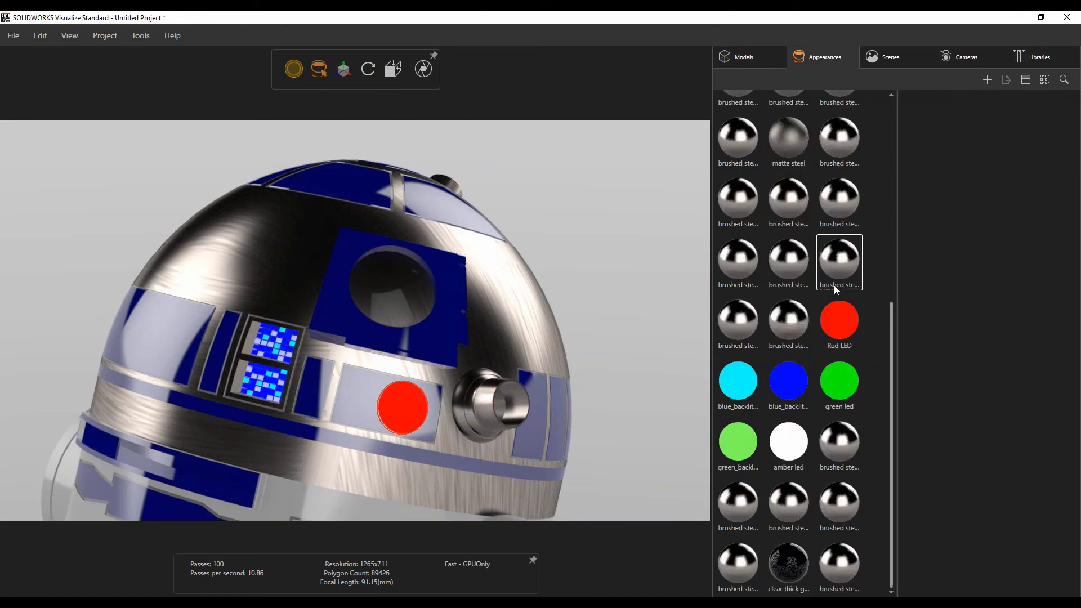
{"action": "left_click", "coordinate": [403, 415]}
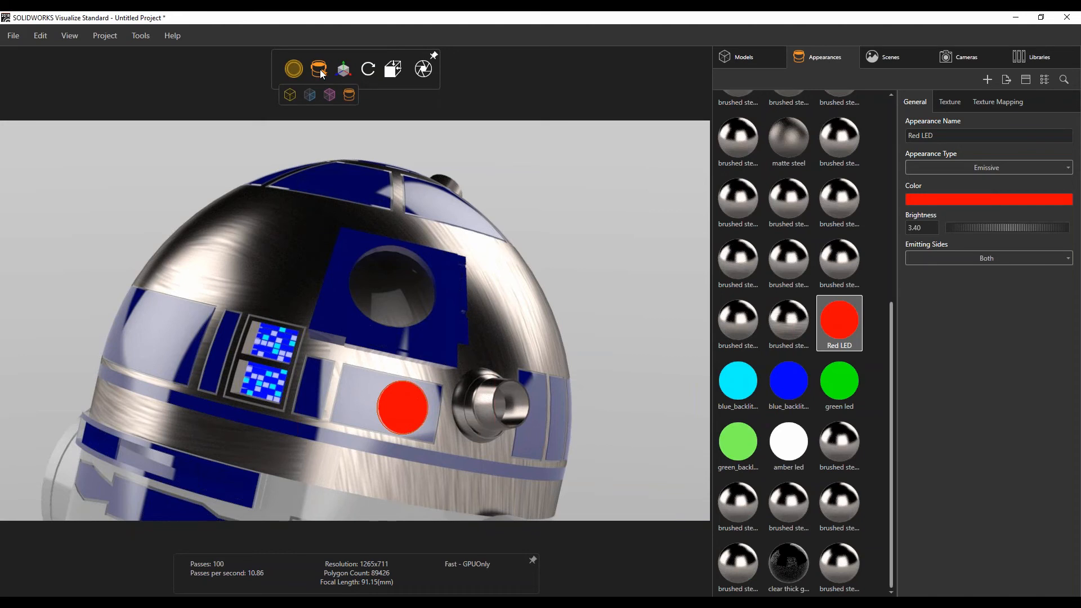
{"action": "left_click", "coordinate": [322, 72]}
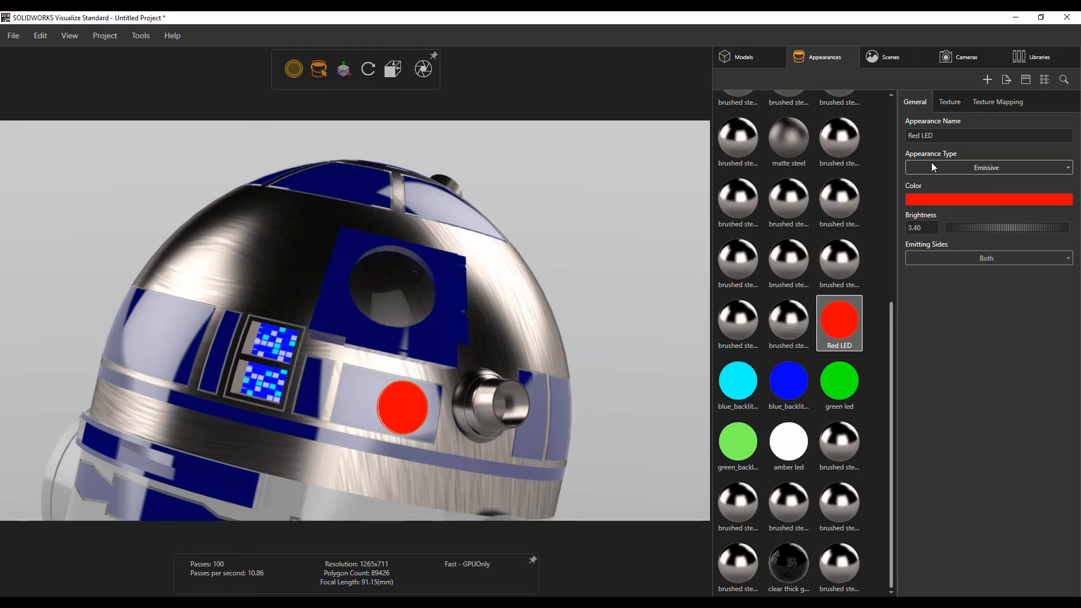
Inspect the Red LED appearance's type options, colour picker and texture slots without changing them.
{"action": "left_click", "coordinate": [987, 168]}
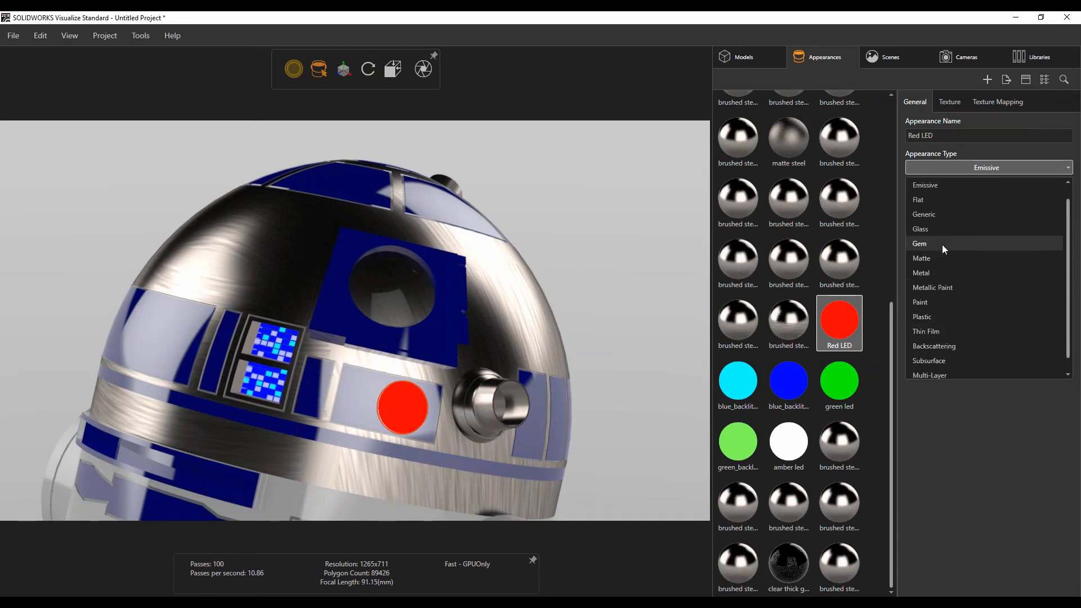
{"action": "left_click", "coordinate": [991, 430]}
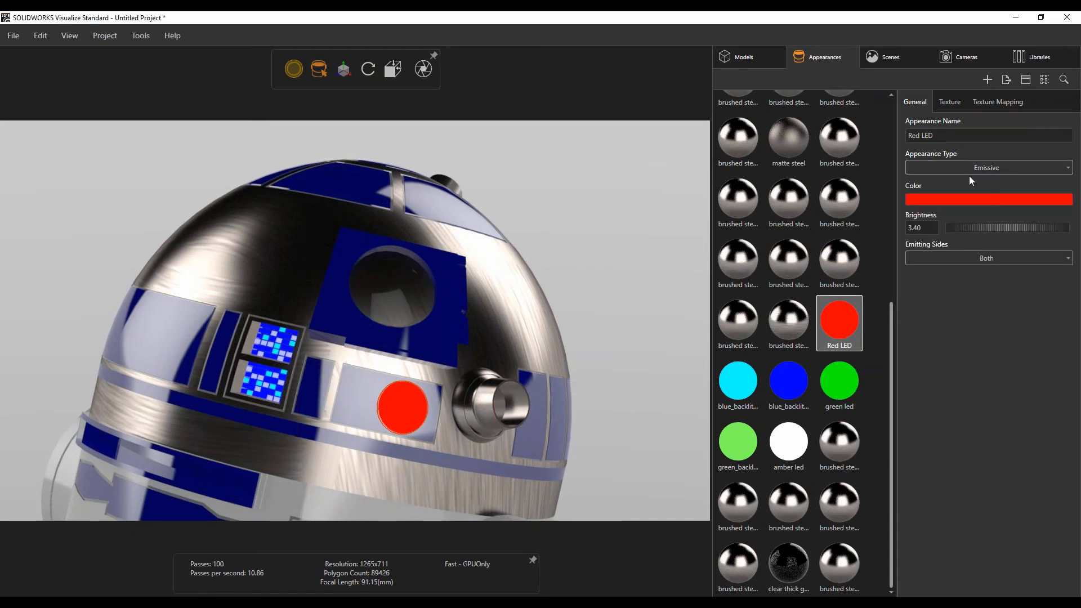
{"action": "left_click", "coordinate": [1009, 199]}
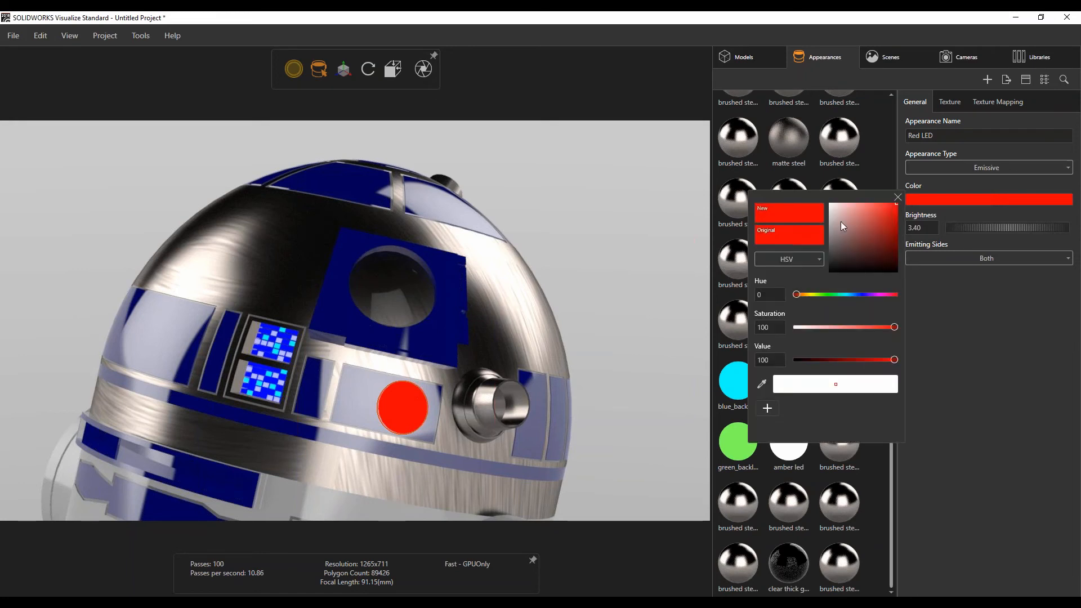
{"action": "left_click", "coordinate": [898, 197]}
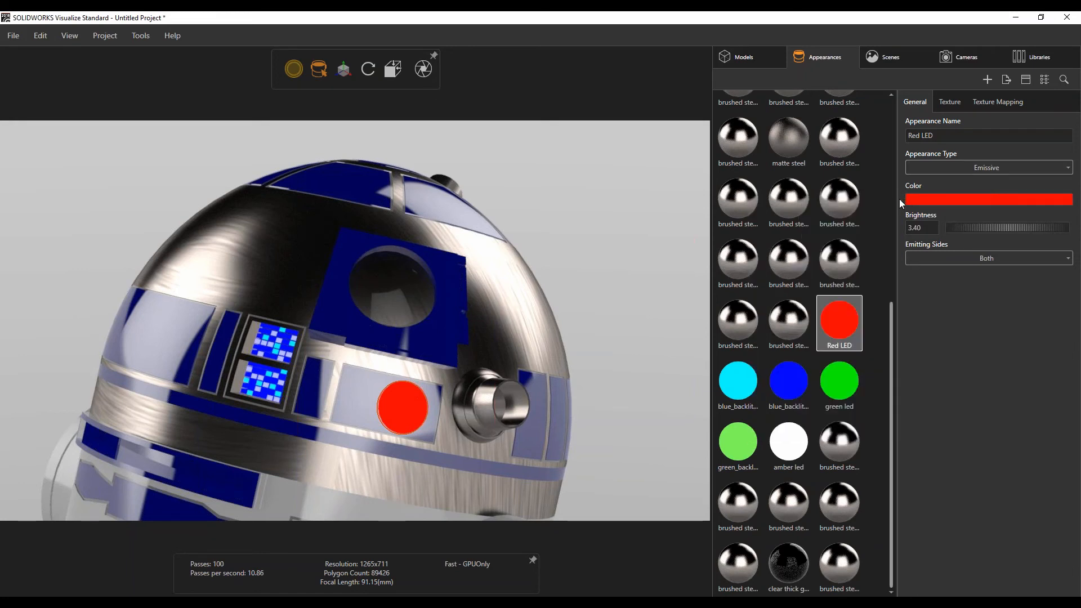
{"action": "left_click", "coordinate": [950, 103]}
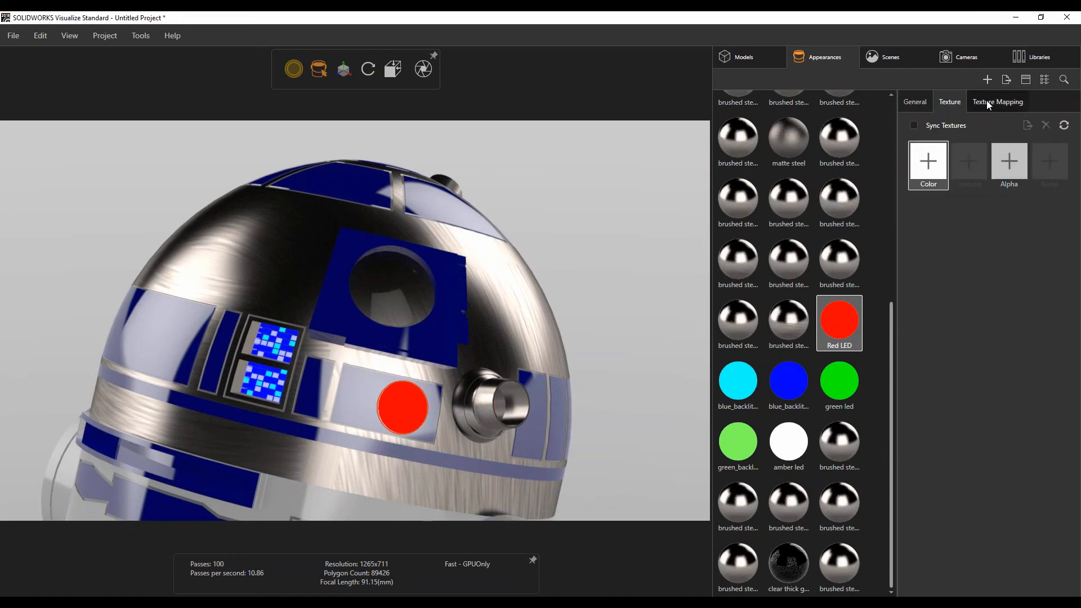
{"action": "left_click", "coordinate": [915, 102]}
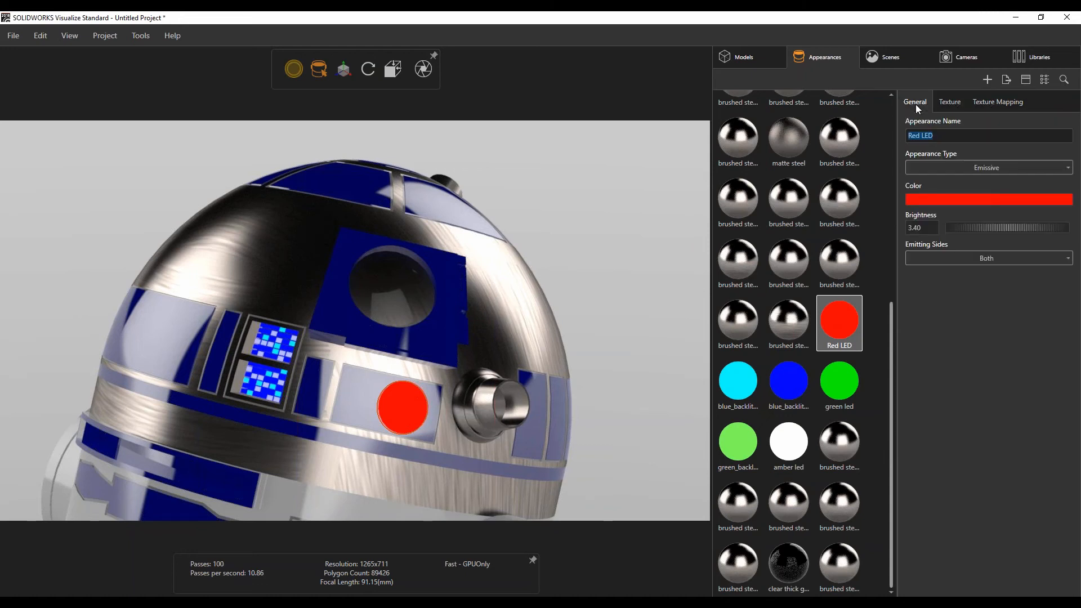
{"action": "left_click", "coordinate": [843, 207]}
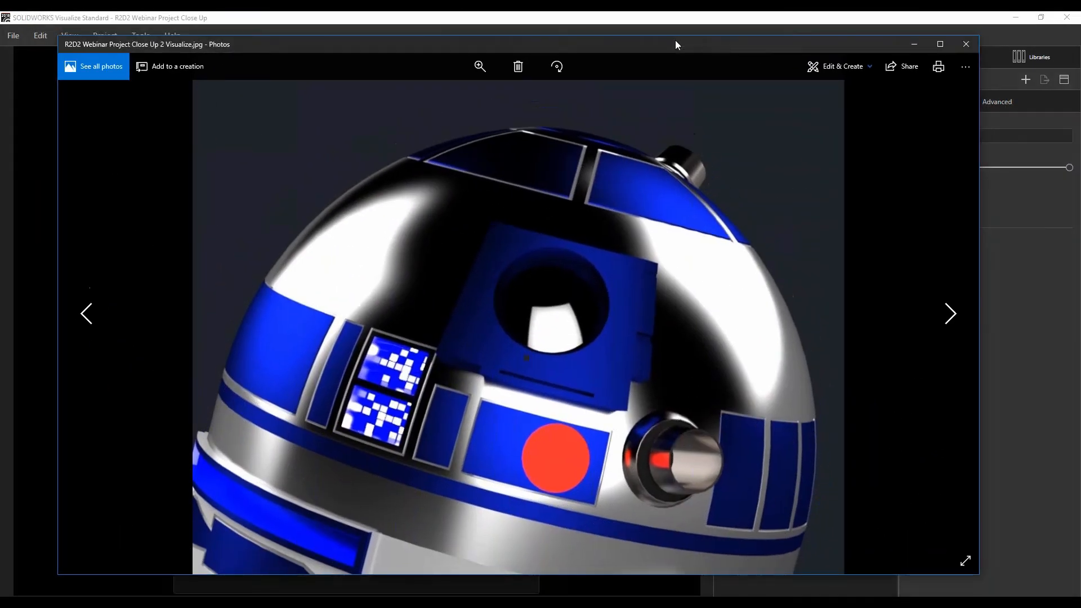
Switch to File Explorer and open the R2D2 Webinar Project Close Up 3 Visualize image.
{"action": "left_click_drag", "start_coordinate": [675, 41], "coordinate": [682, 40]}
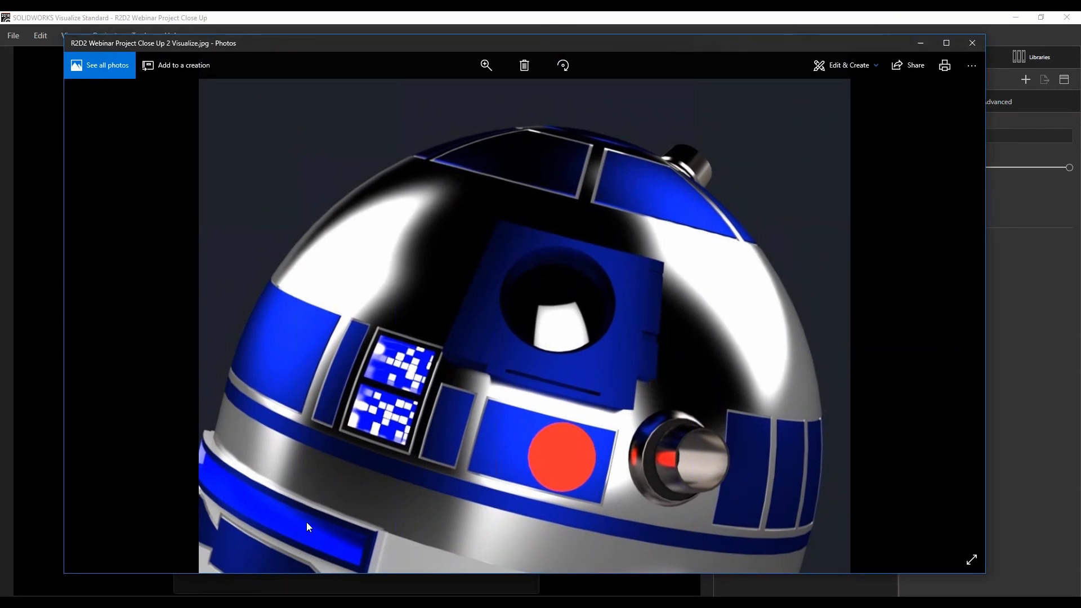
{"action": "left_click", "coordinate": [321, 604]}
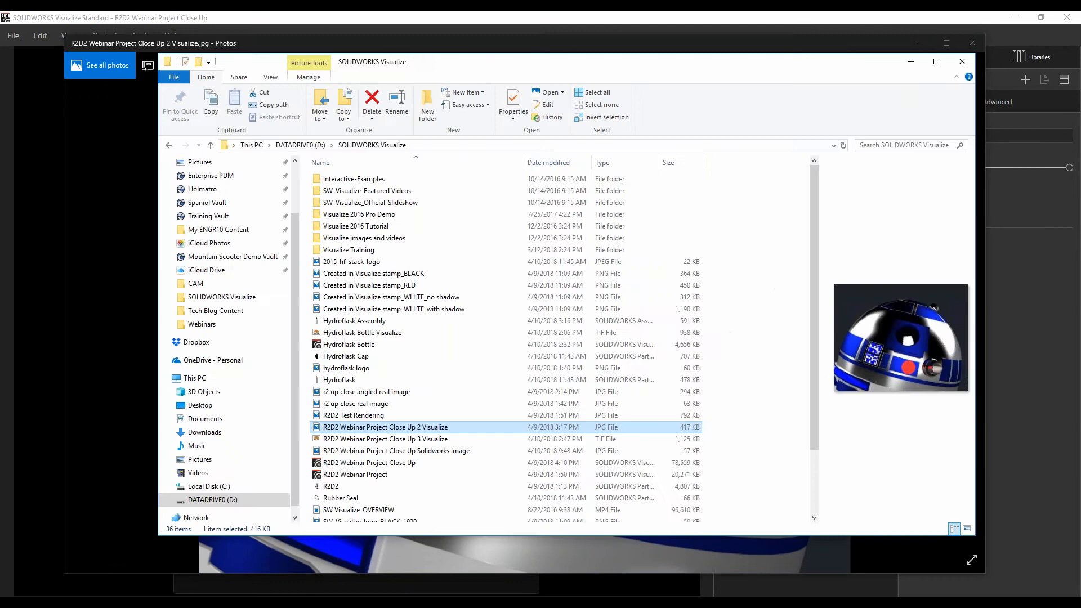
{"action": "double_click", "coordinate": [417, 439]}
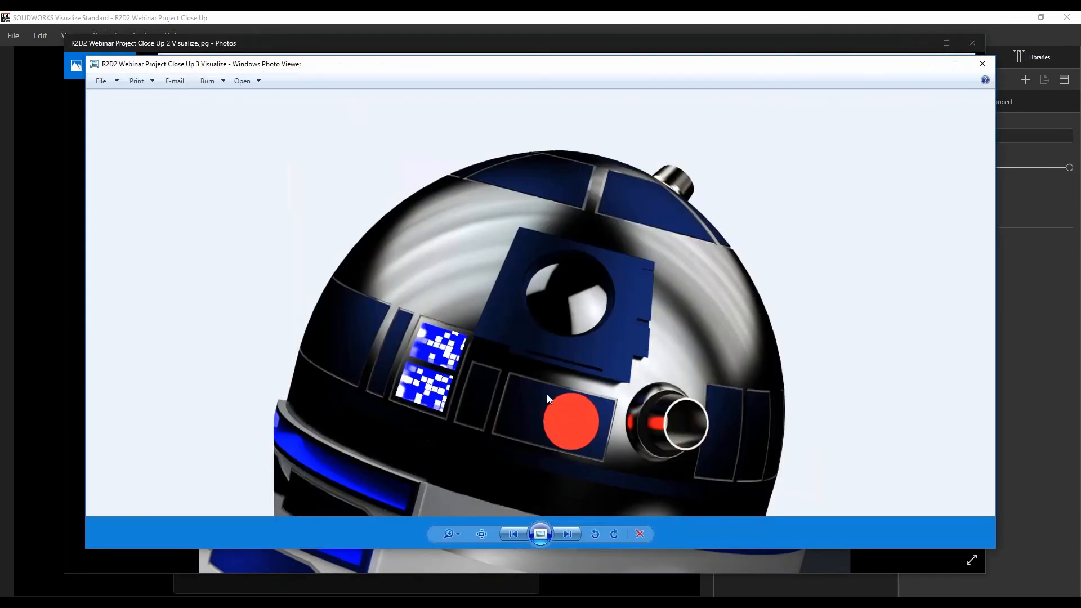
Enlarge and compare the saved close-up renderings, then close and minimise the image viewers.
{"action": "left_click_drag", "start_coordinate": [649, 65], "coordinate": [645, 73]}
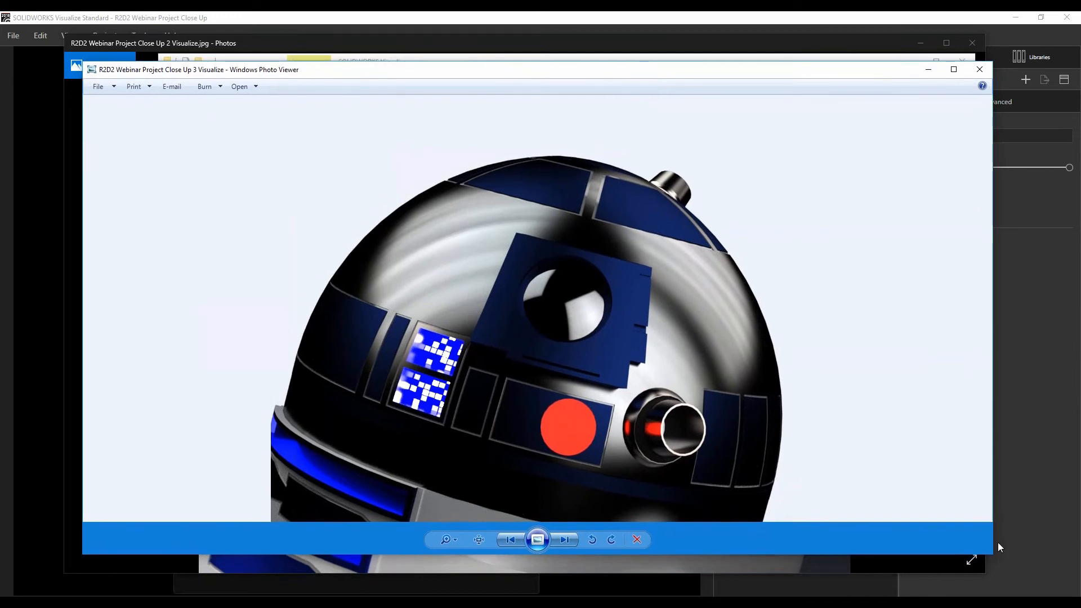
{"action": "left_click_drag", "start_coordinate": [999, 547], "coordinate": [1032, 586]}
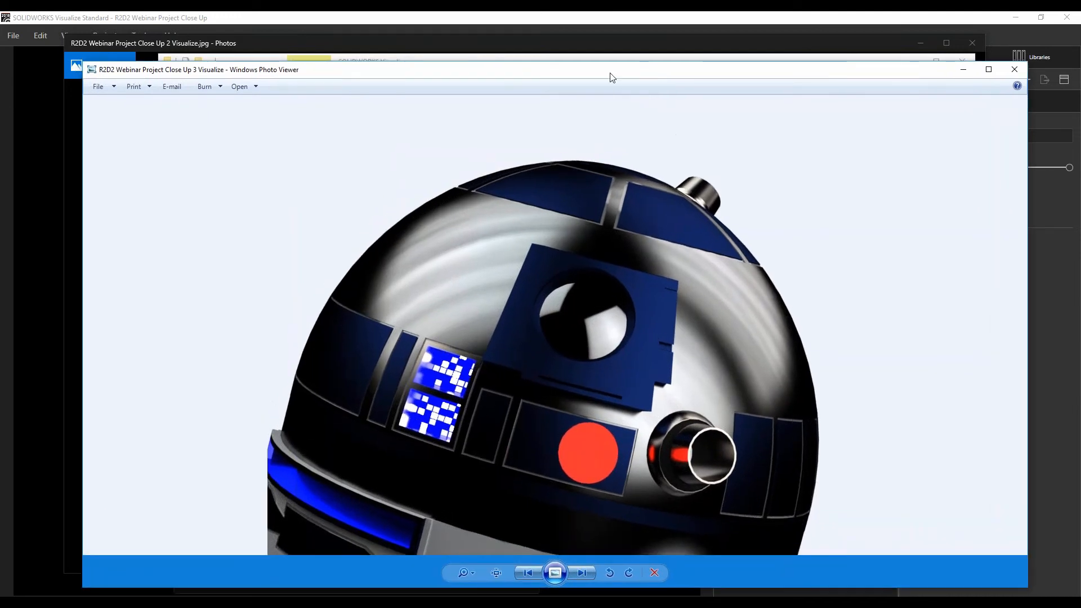
{"action": "left_click_drag", "start_coordinate": [612, 78], "coordinate": [582, 66]}
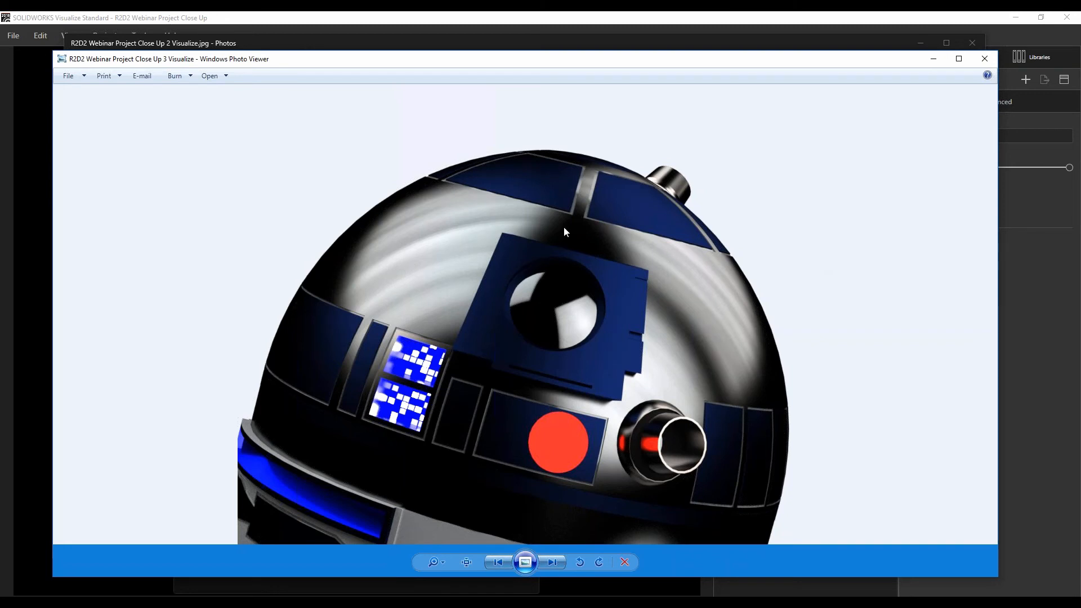
{"action": "left_click", "coordinate": [933, 59]}
{"action": "left_click", "coordinate": [900, 62]}
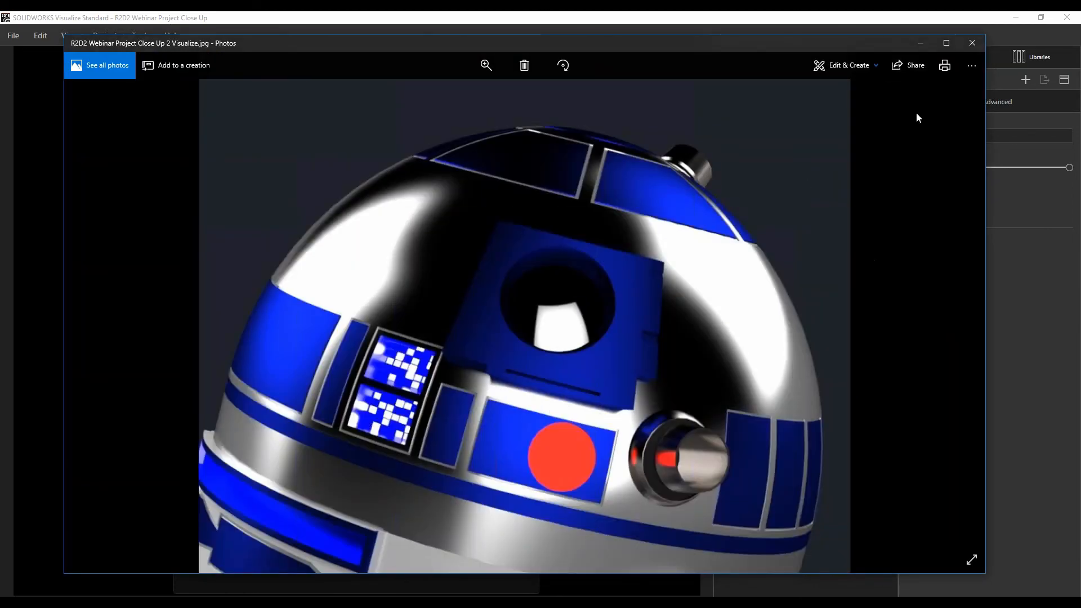
{"action": "left_click", "coordinate": [921, 43]}
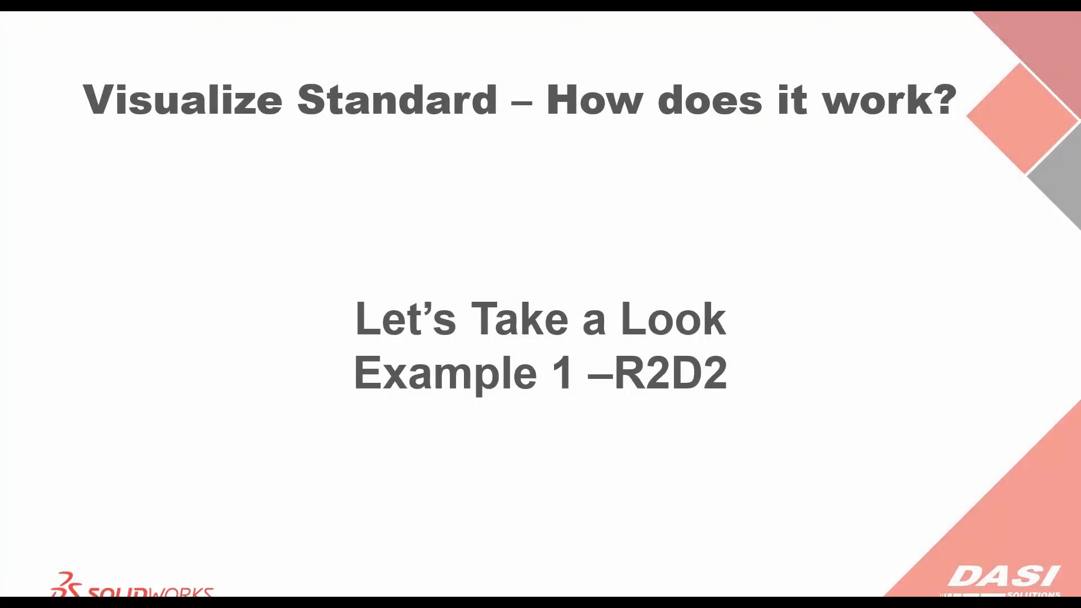
{"action": "left_click", "coordinate": [805, 317]}
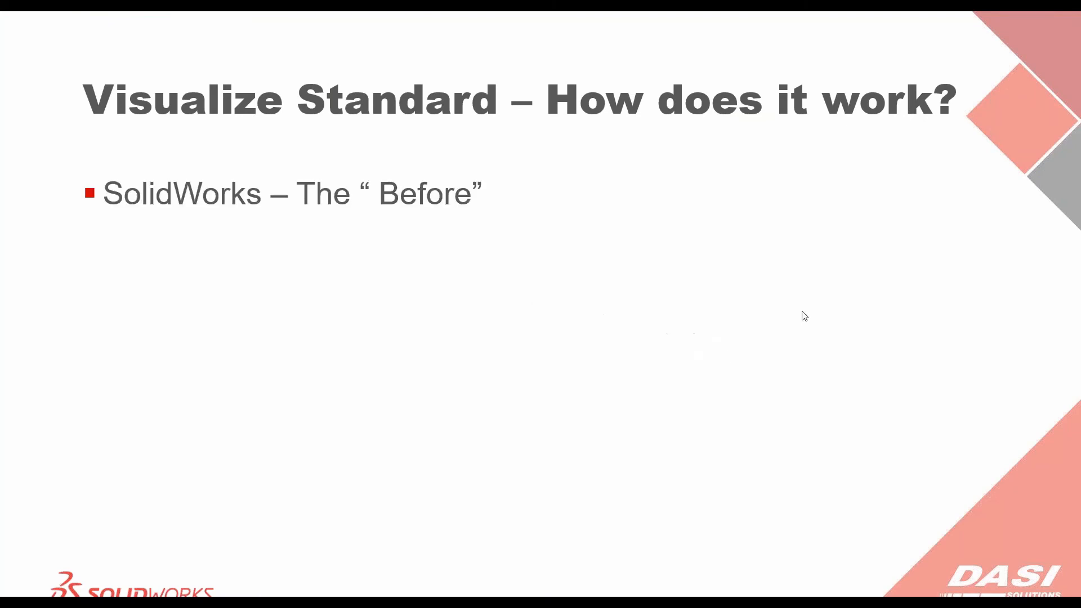
{"action": "left_click", "coordinate": [805, 317]}
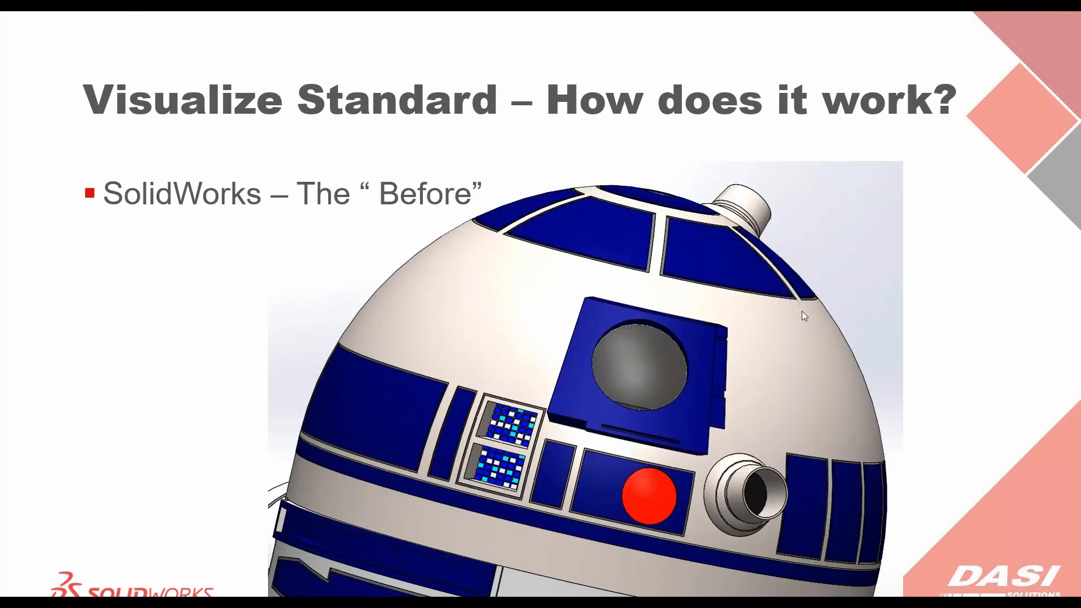